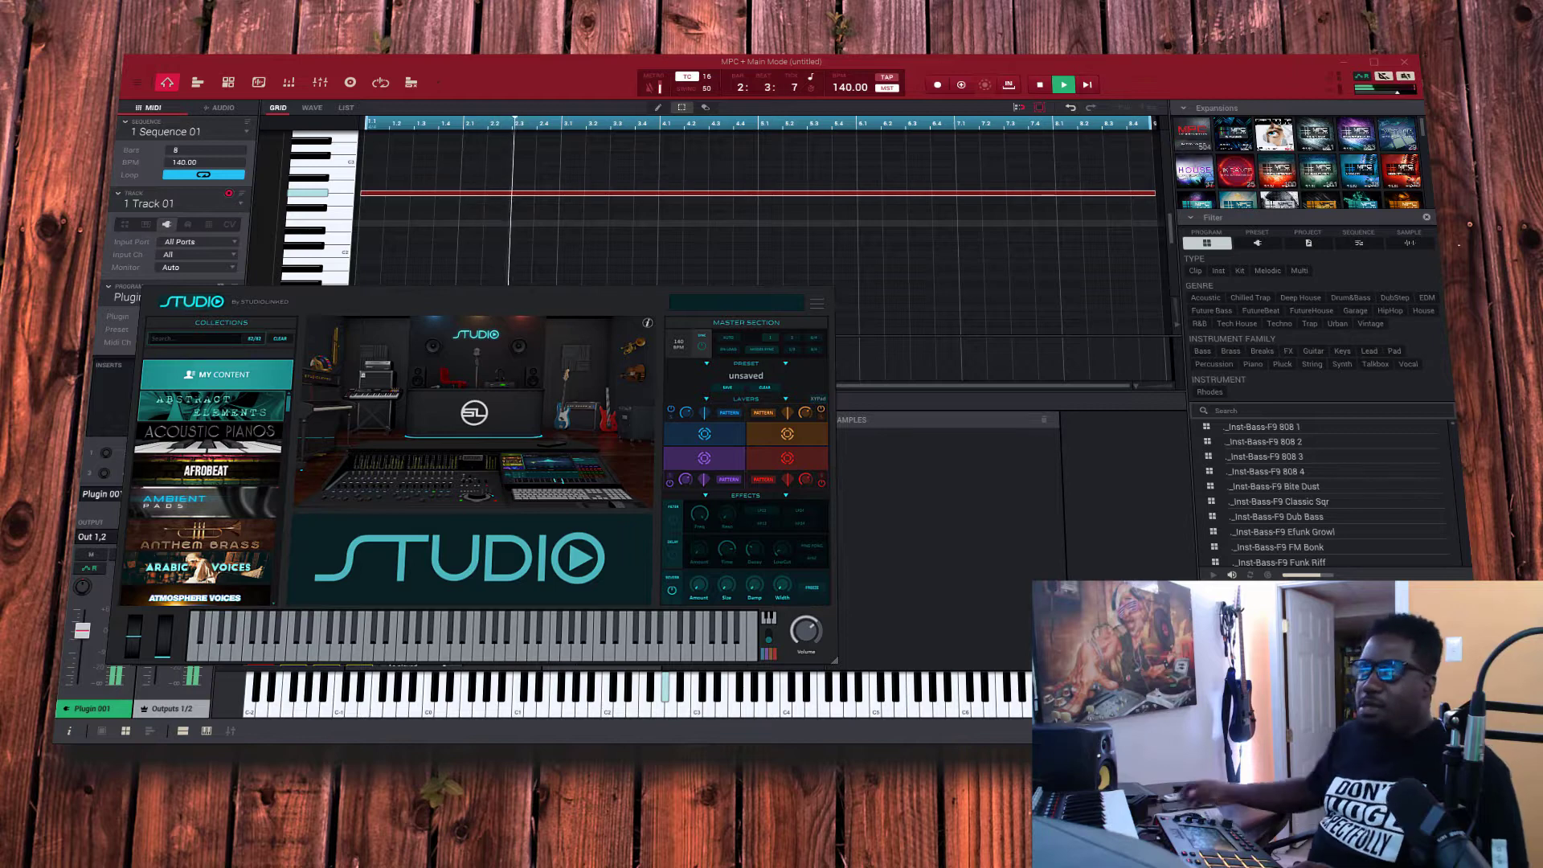
- Switch the sequence to unused track 30 and make it a drum track
{"action": "left_click", "coordinate": [521, 365]}
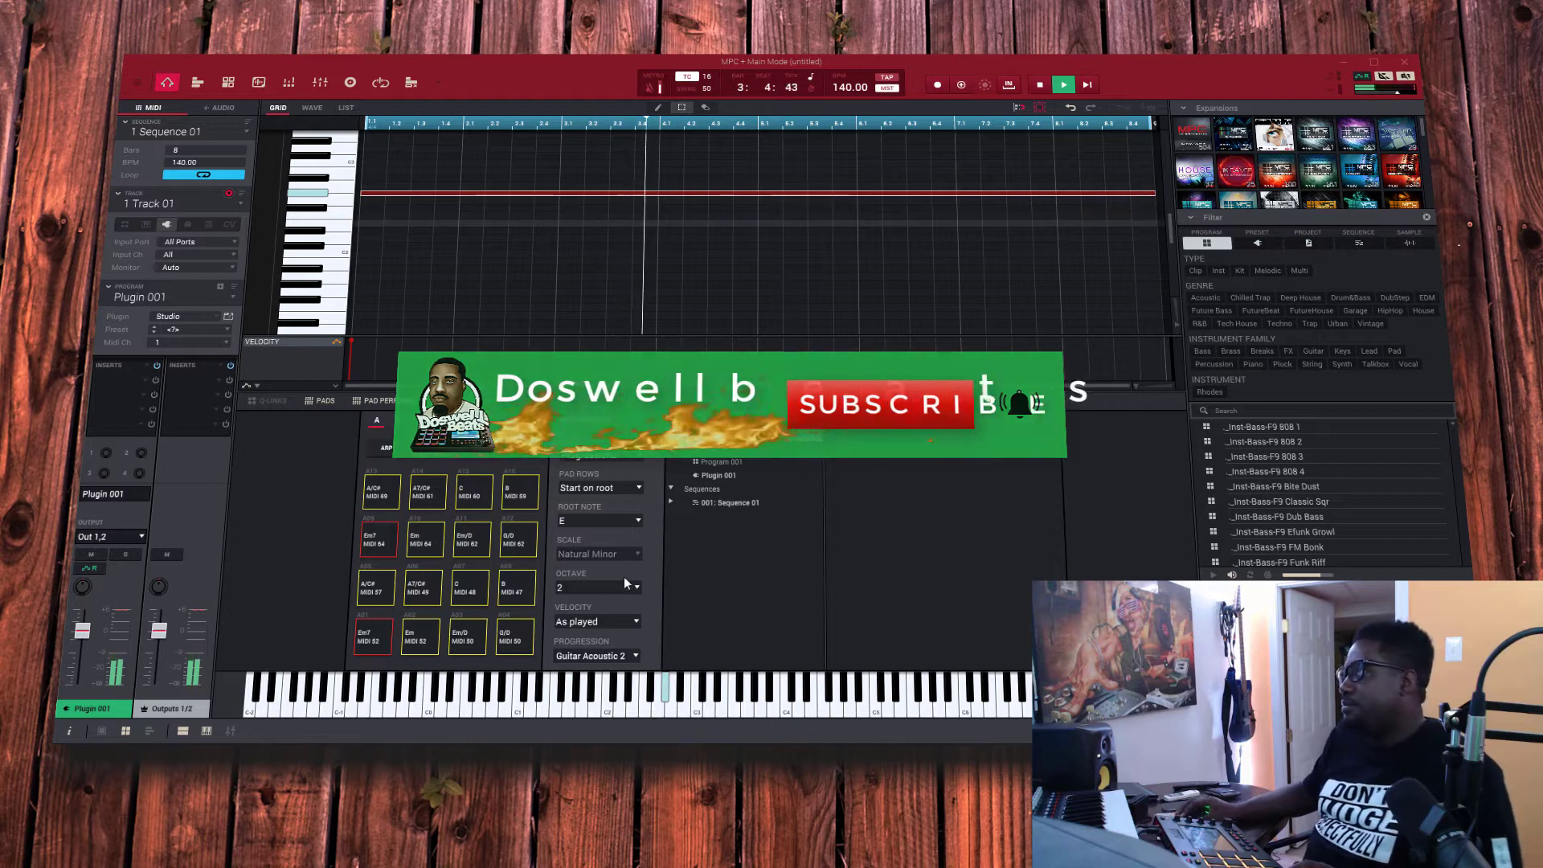
{"action": "left_click", "coordinate": [240, 205]}
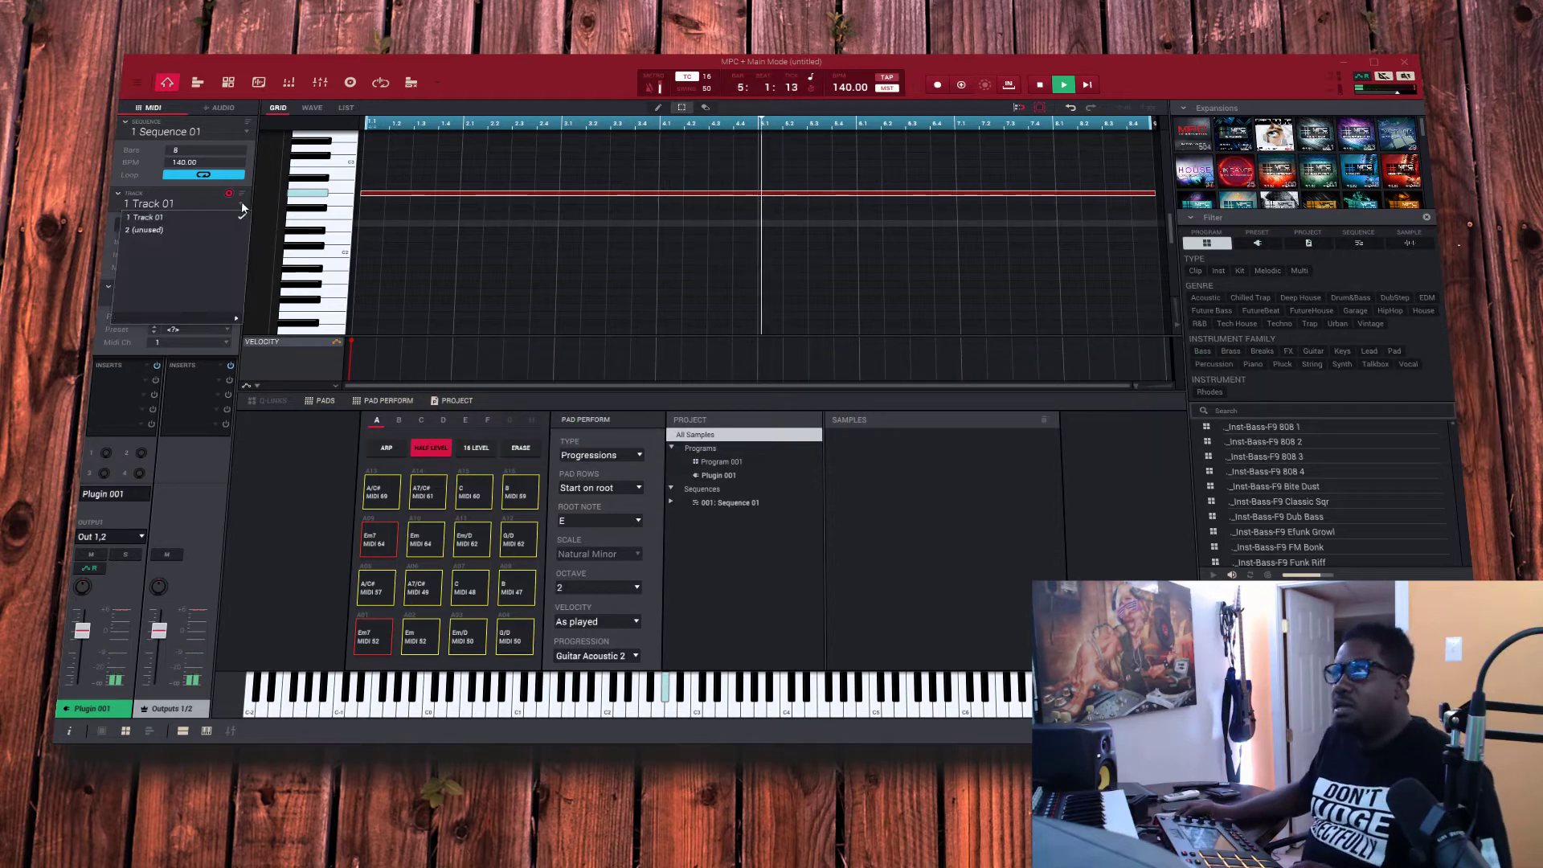
{"action": "mouse_move", "coordinate": [234, 319]}
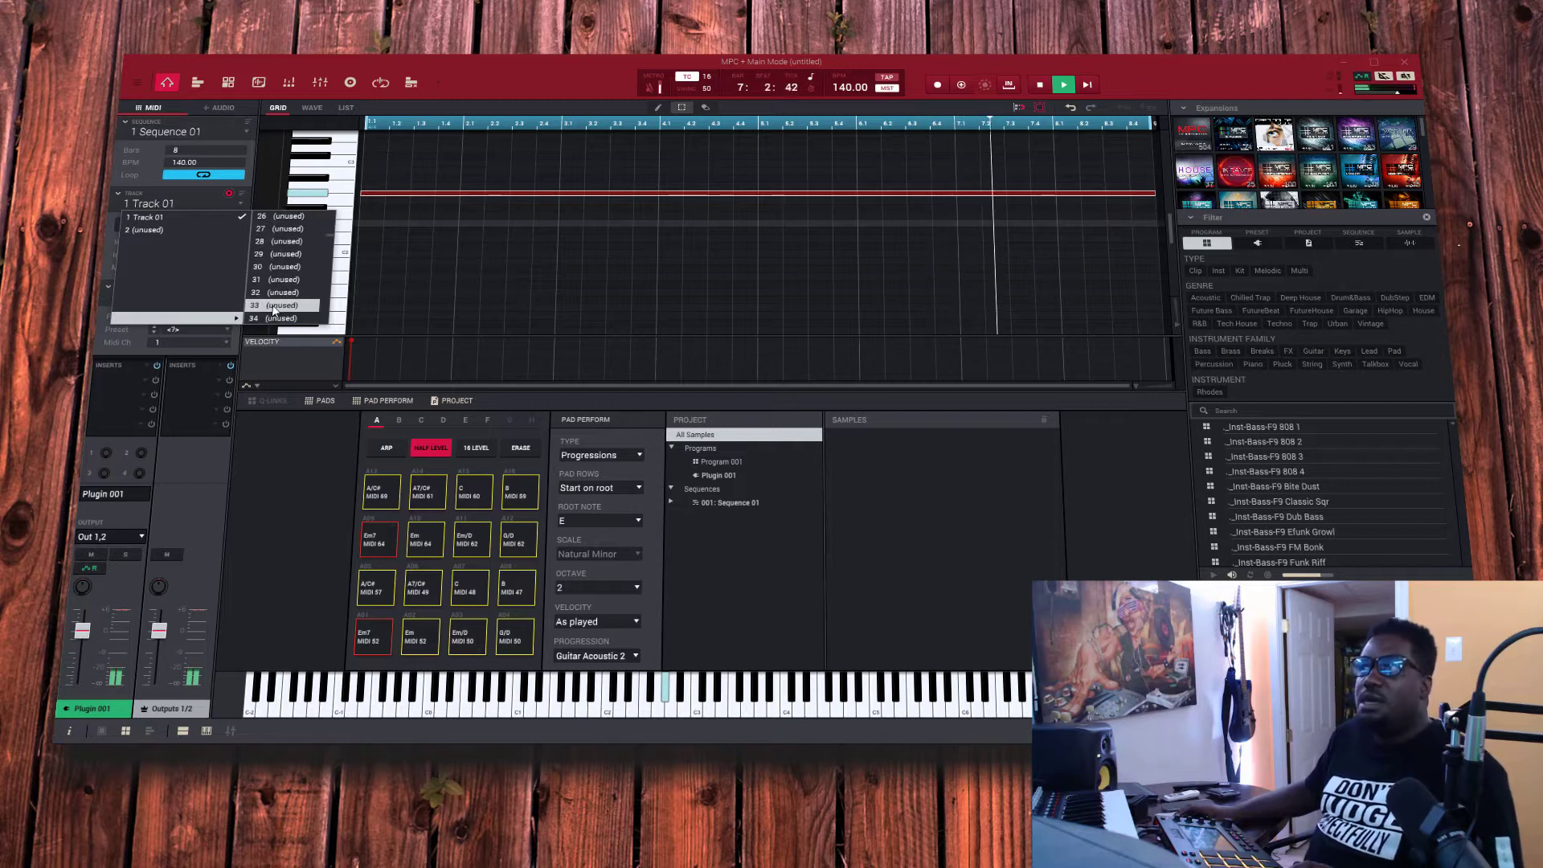
{"action": "left_click", "coordinate": [278, 273]}
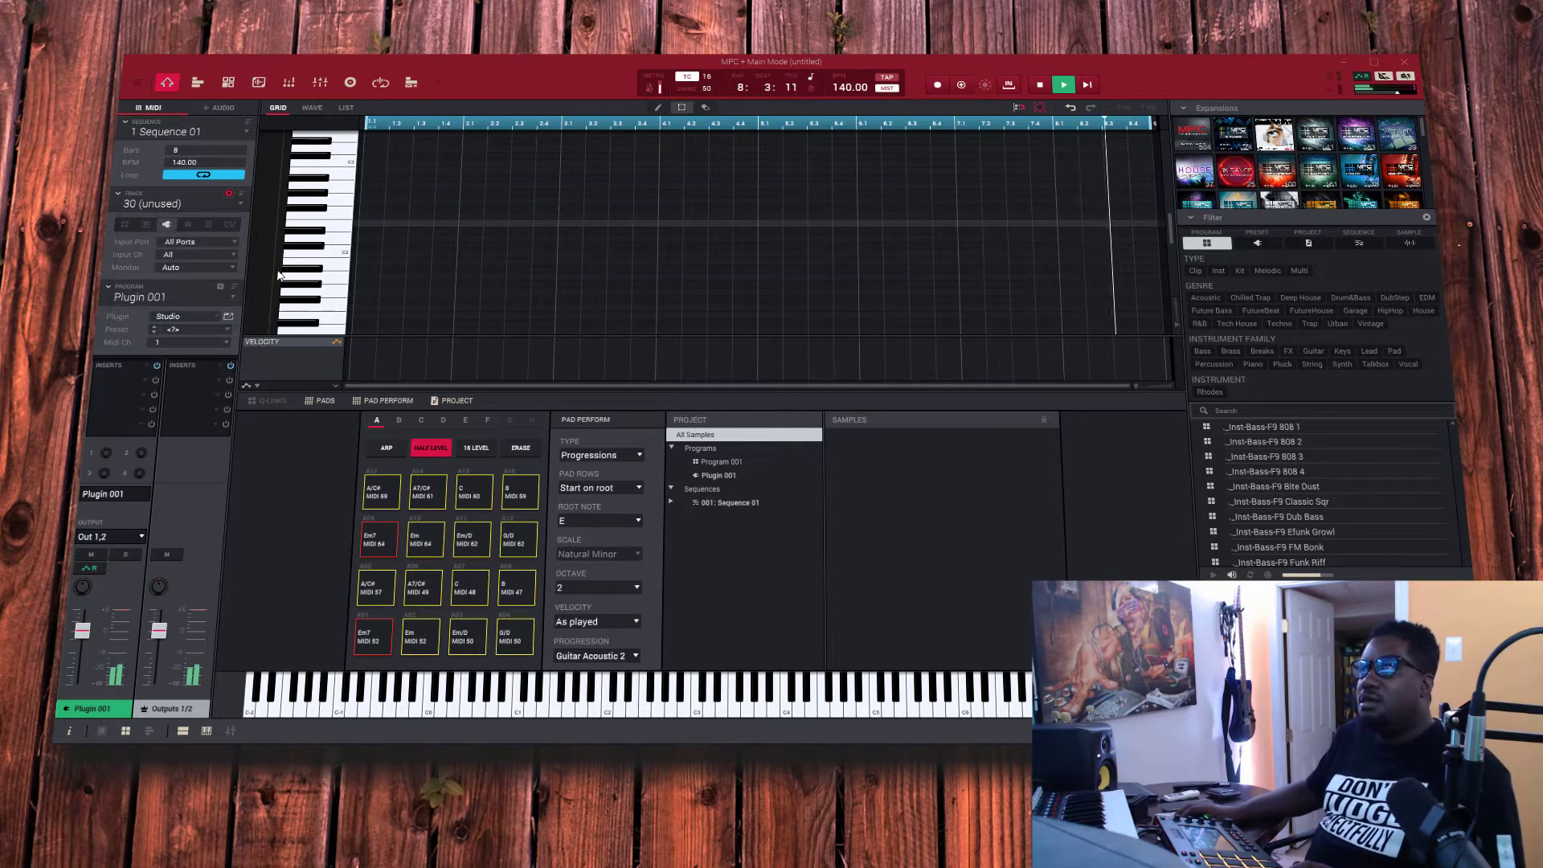
{"action": "left_click", "coordinate": [122, 222]}
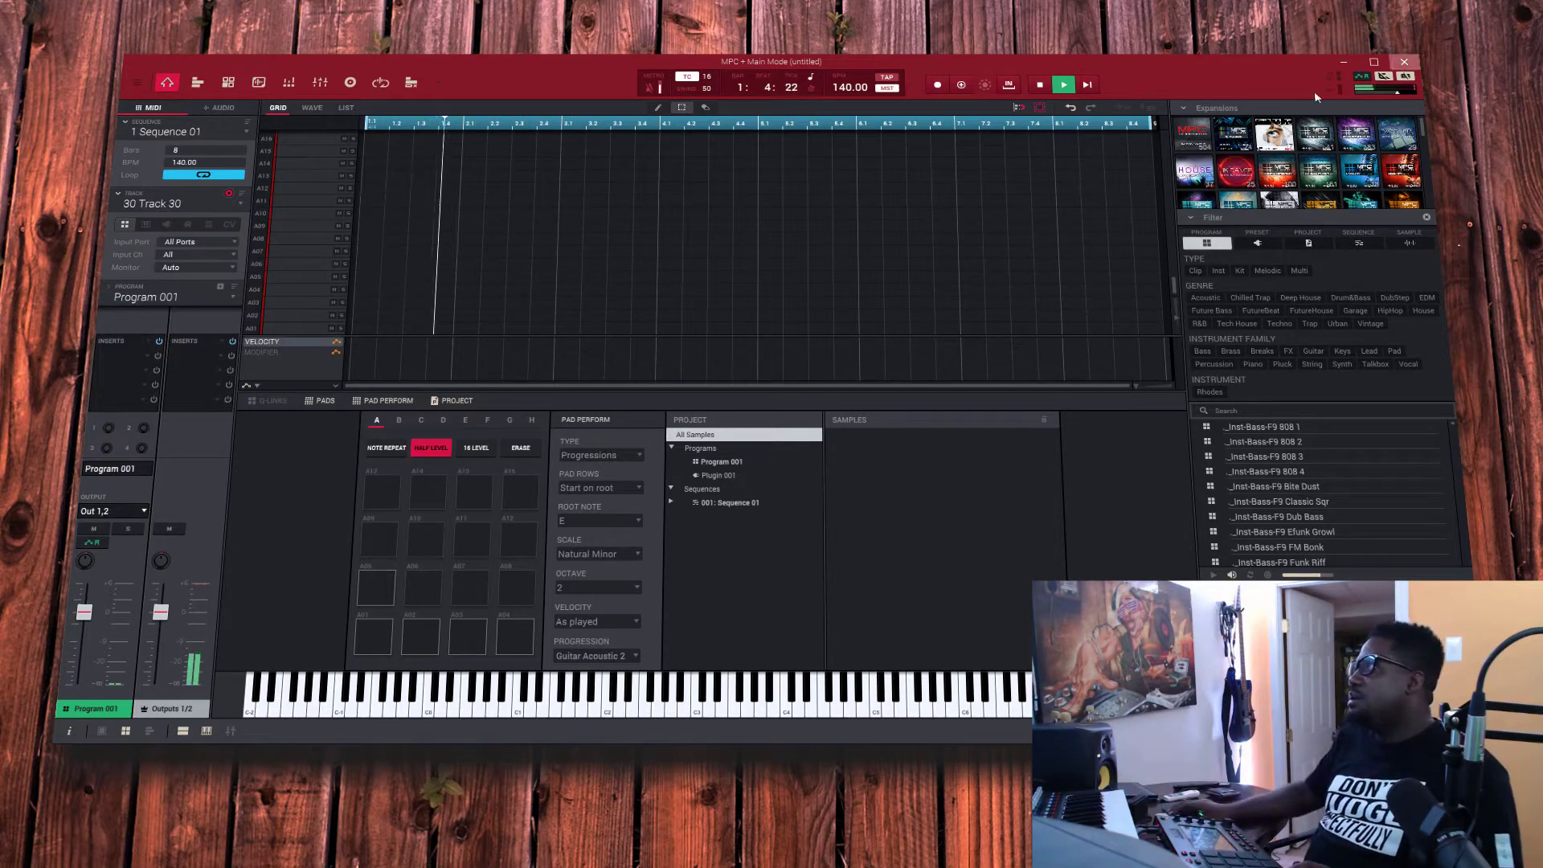
- Load the Guccy drum kit from the pink expansion pack and assign it as track 30's program
{"action": "scroll", "coordinate": [1329, 189], "scroll_direction": "down", "scroll_amount": 3}
{"action": "scroll", "coordinate": [1329, 190], "scroll_direction": "down", "scroll_amount": 3}
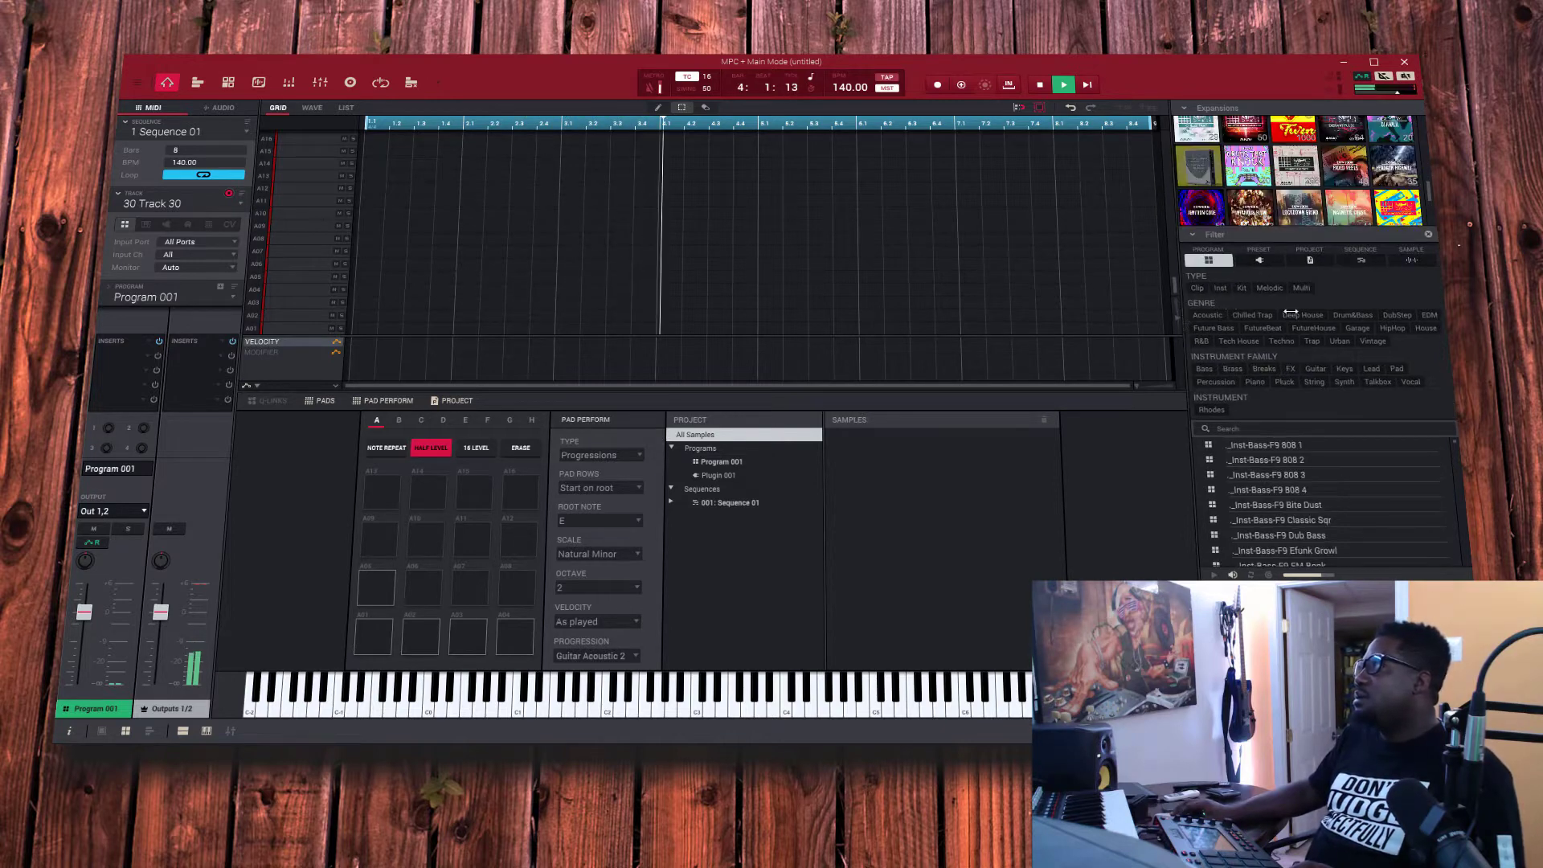
{"action": "left_click_drag", "start_coordinate": [1181, 305], "coordinate": [1226, 305]}
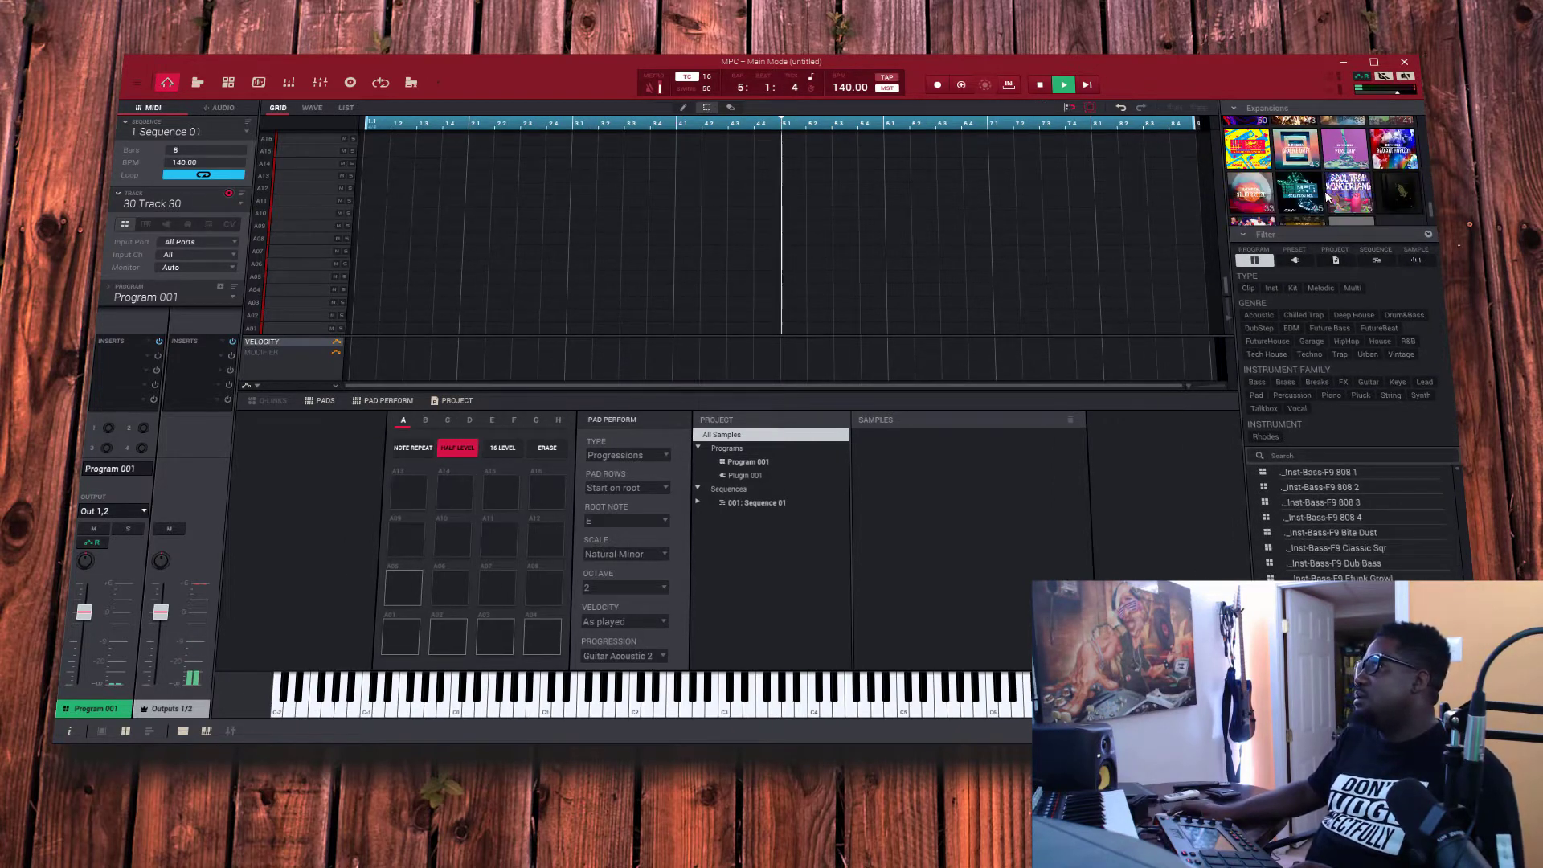
{"action": "left_click", "coordinate": [1344, 149]}
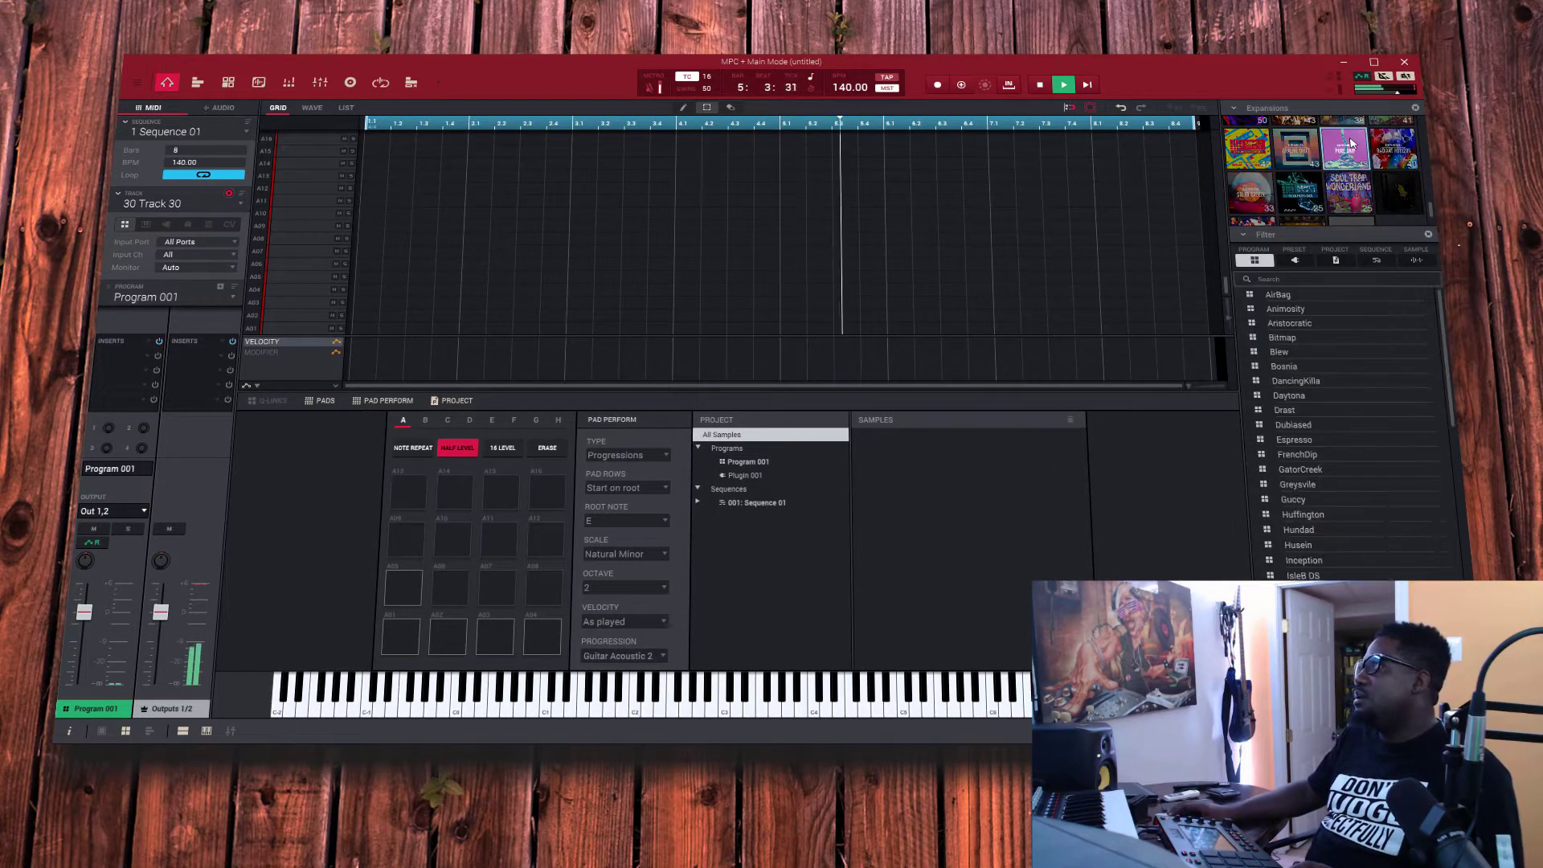
{"action": "left_click", "coordinate": [1300, 502]}
{"action": "double_click", "coordinate": [1303, 501]}
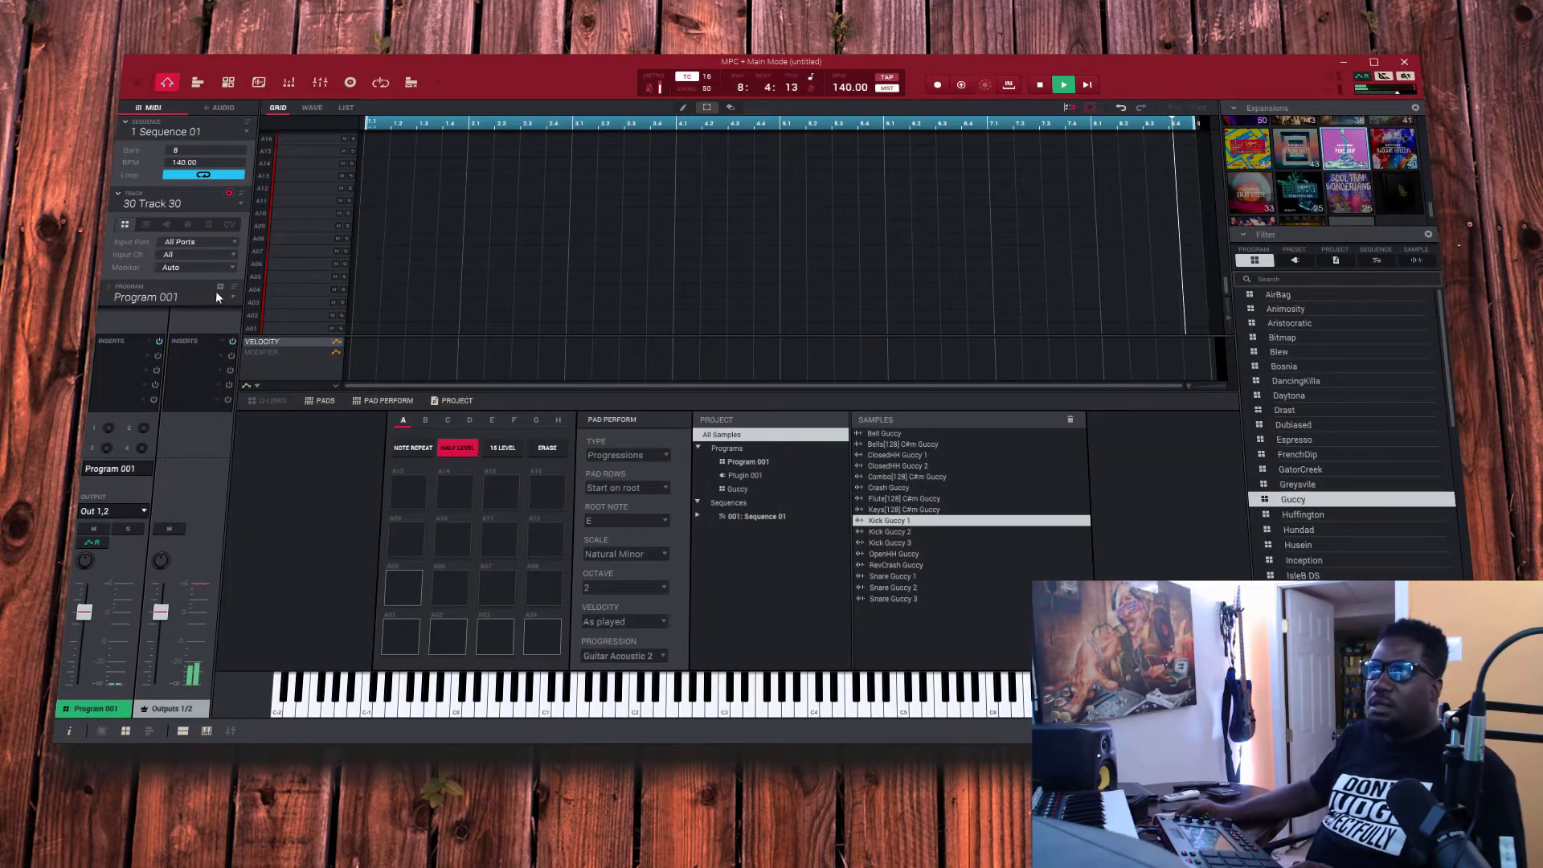
{"action": "left_click", "coordinate": [233, 295]}
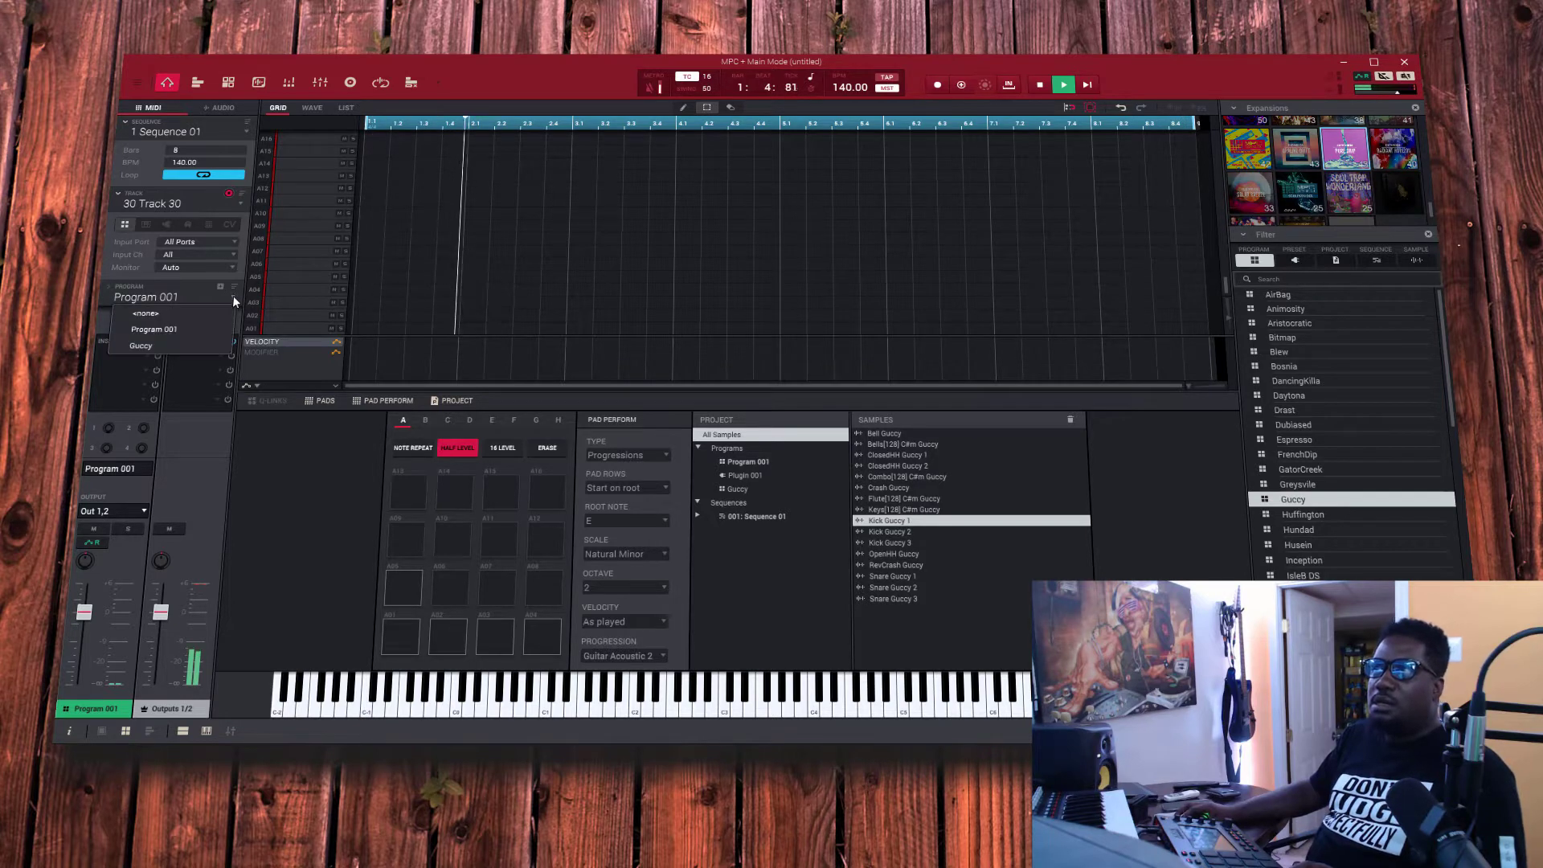
{"action": "left_click", "coordinate": [182, 346]}
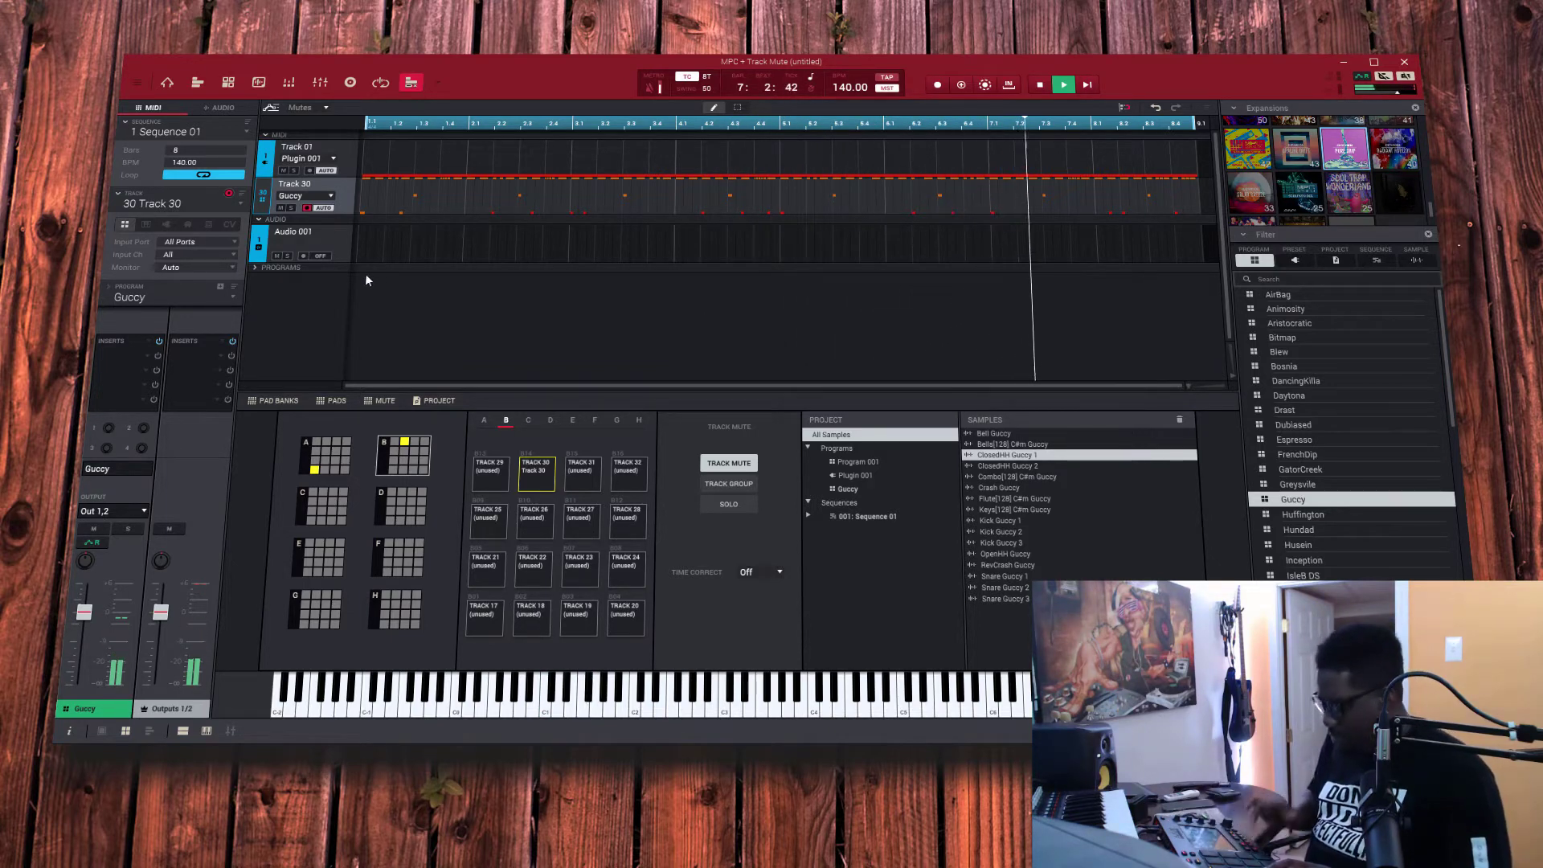
- Play back the drum pattern in the main grid view and examine the Bells[128] C#m Guccy sample in Sample Edit
{"action": "key", "text": "F1"}
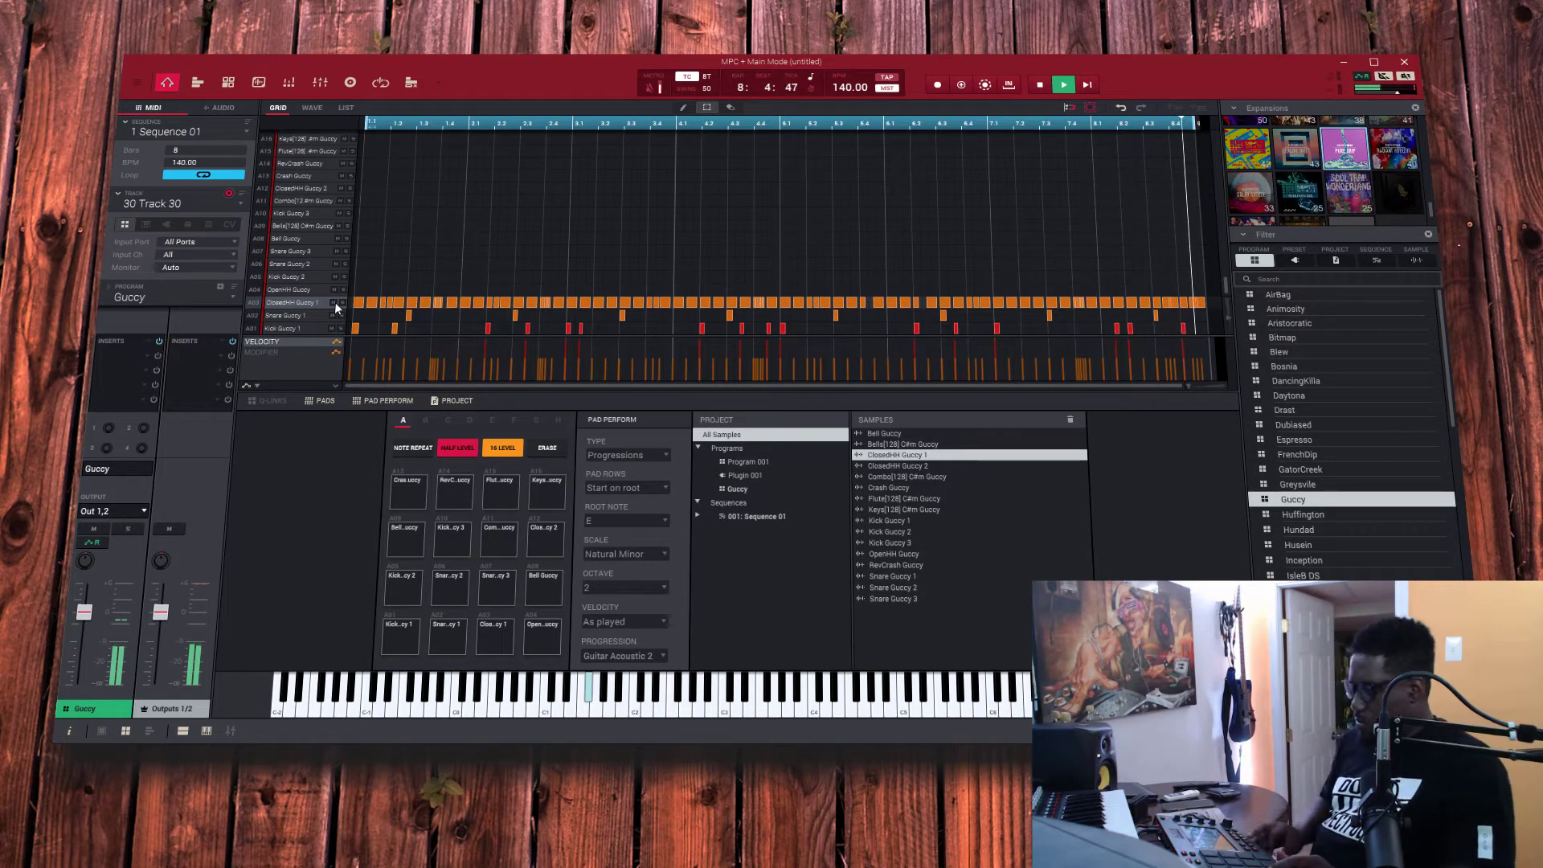
{"action": "key", "text": "space"}
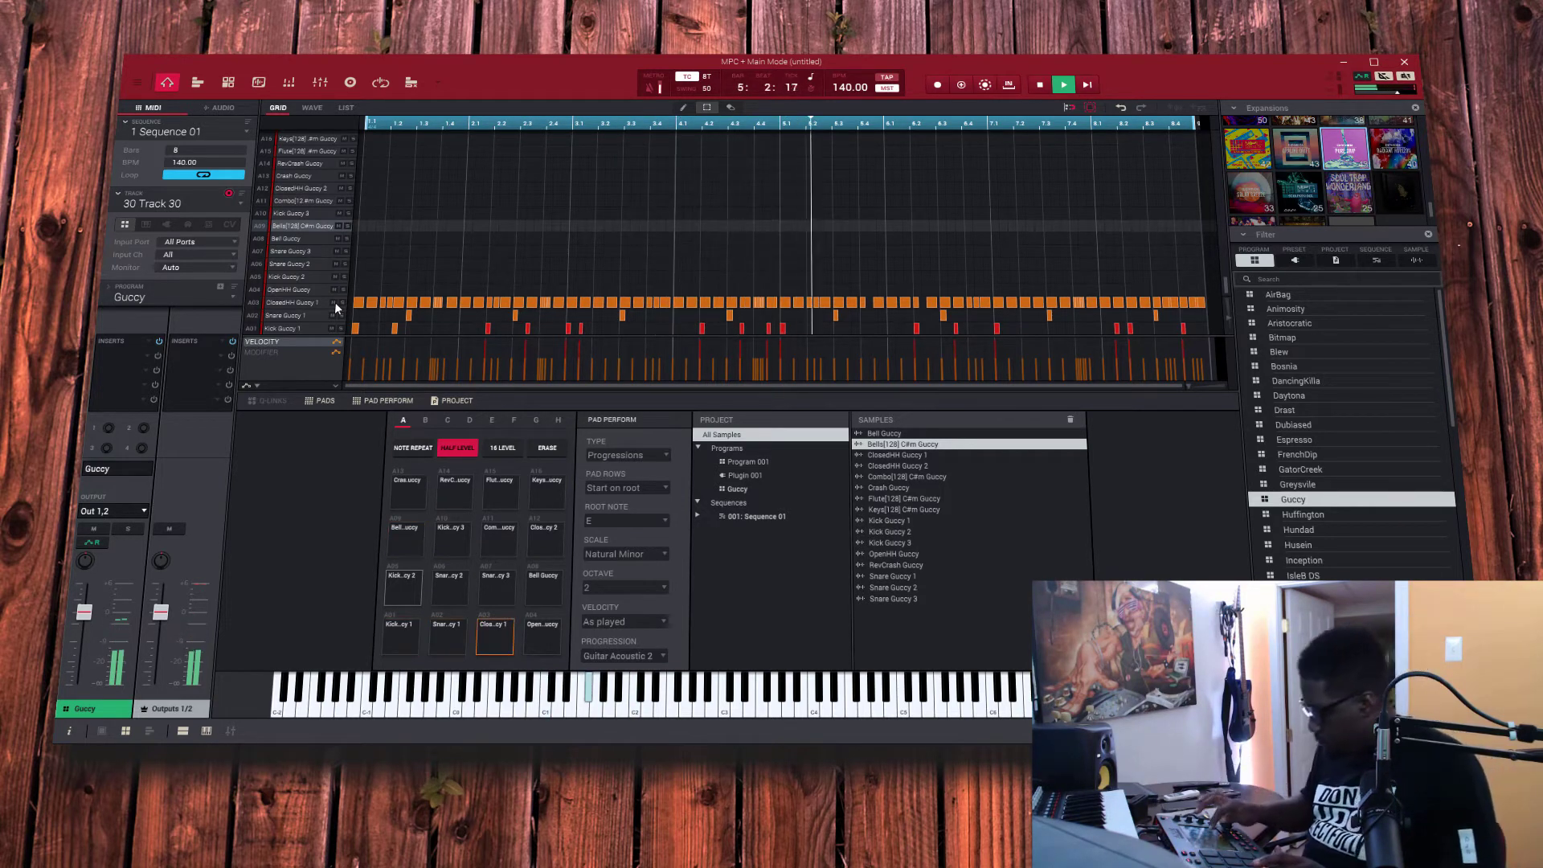
{"action": "key", "text": "F4"}
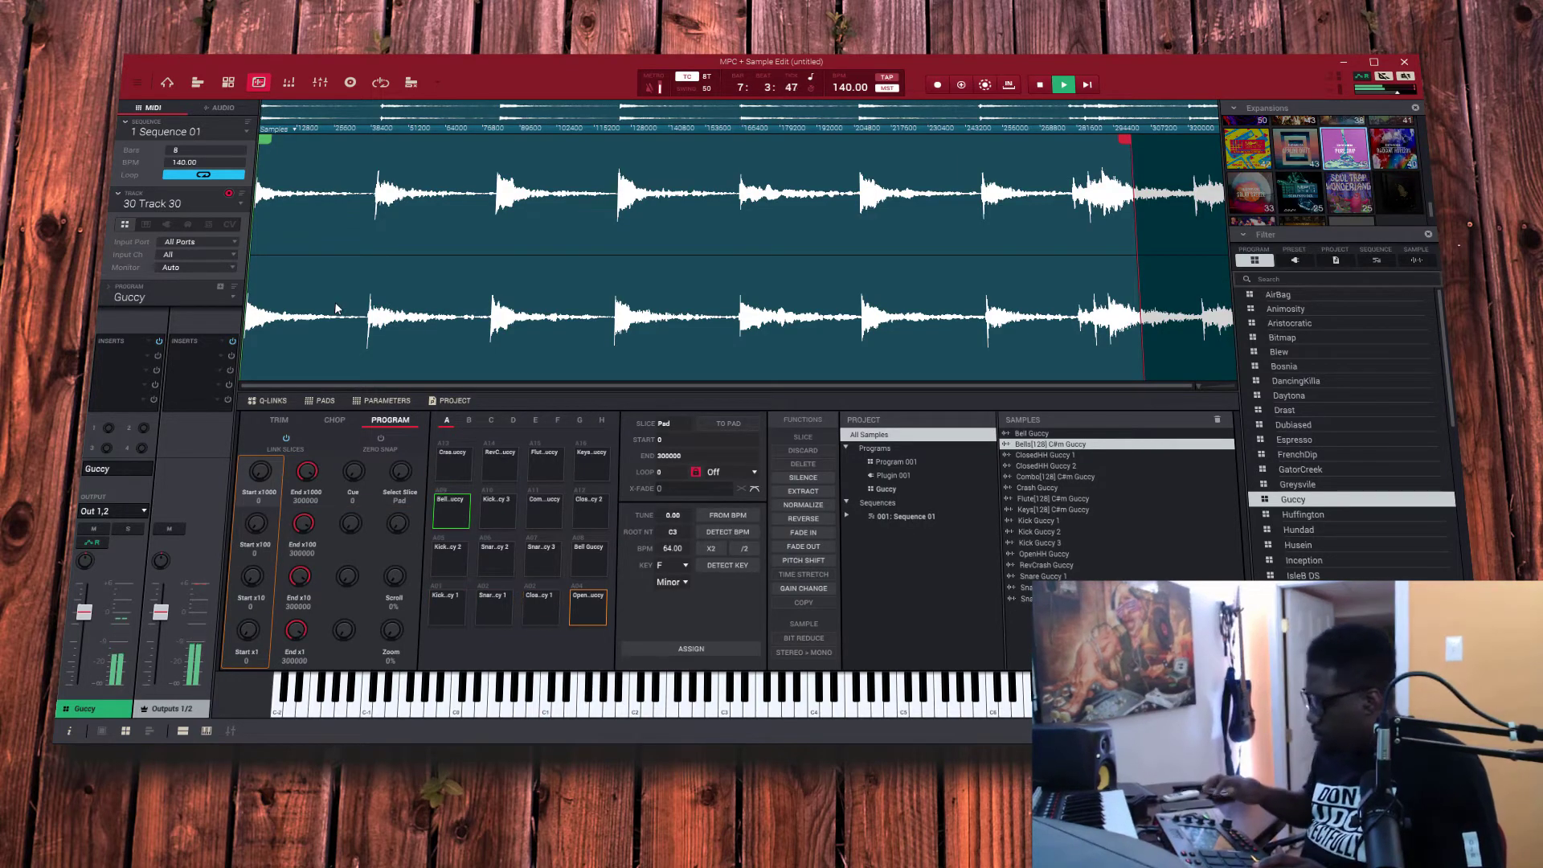
{"action": "key", "text": "space"}
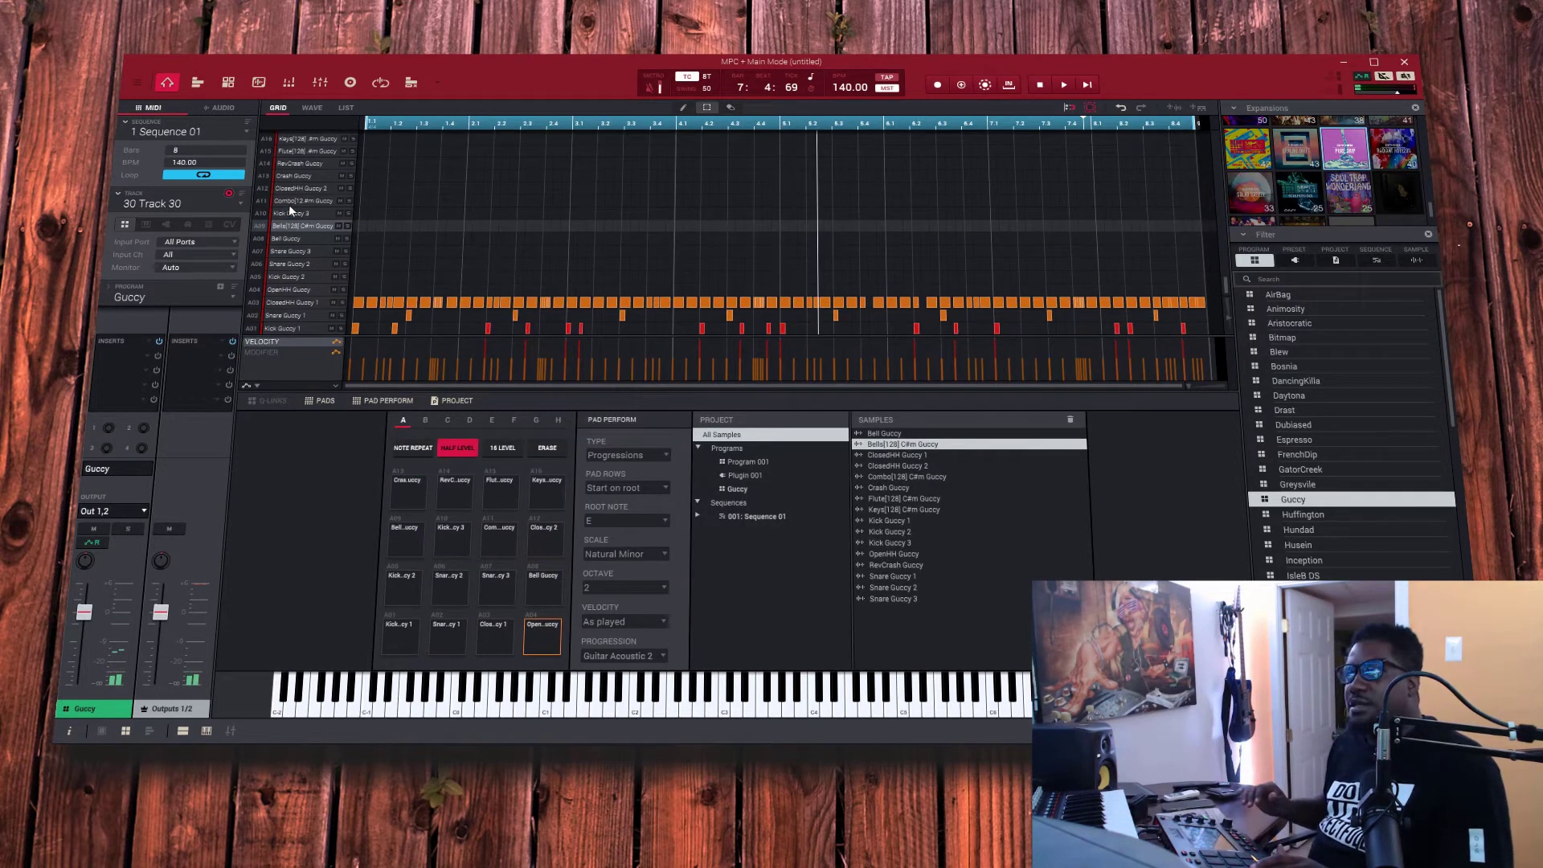
- Place the Bells[128] C#m Guccy sample at the start of audio track Audio 001 and play the sequence
{"action": "left_click", "coordinate": [240, 203]}
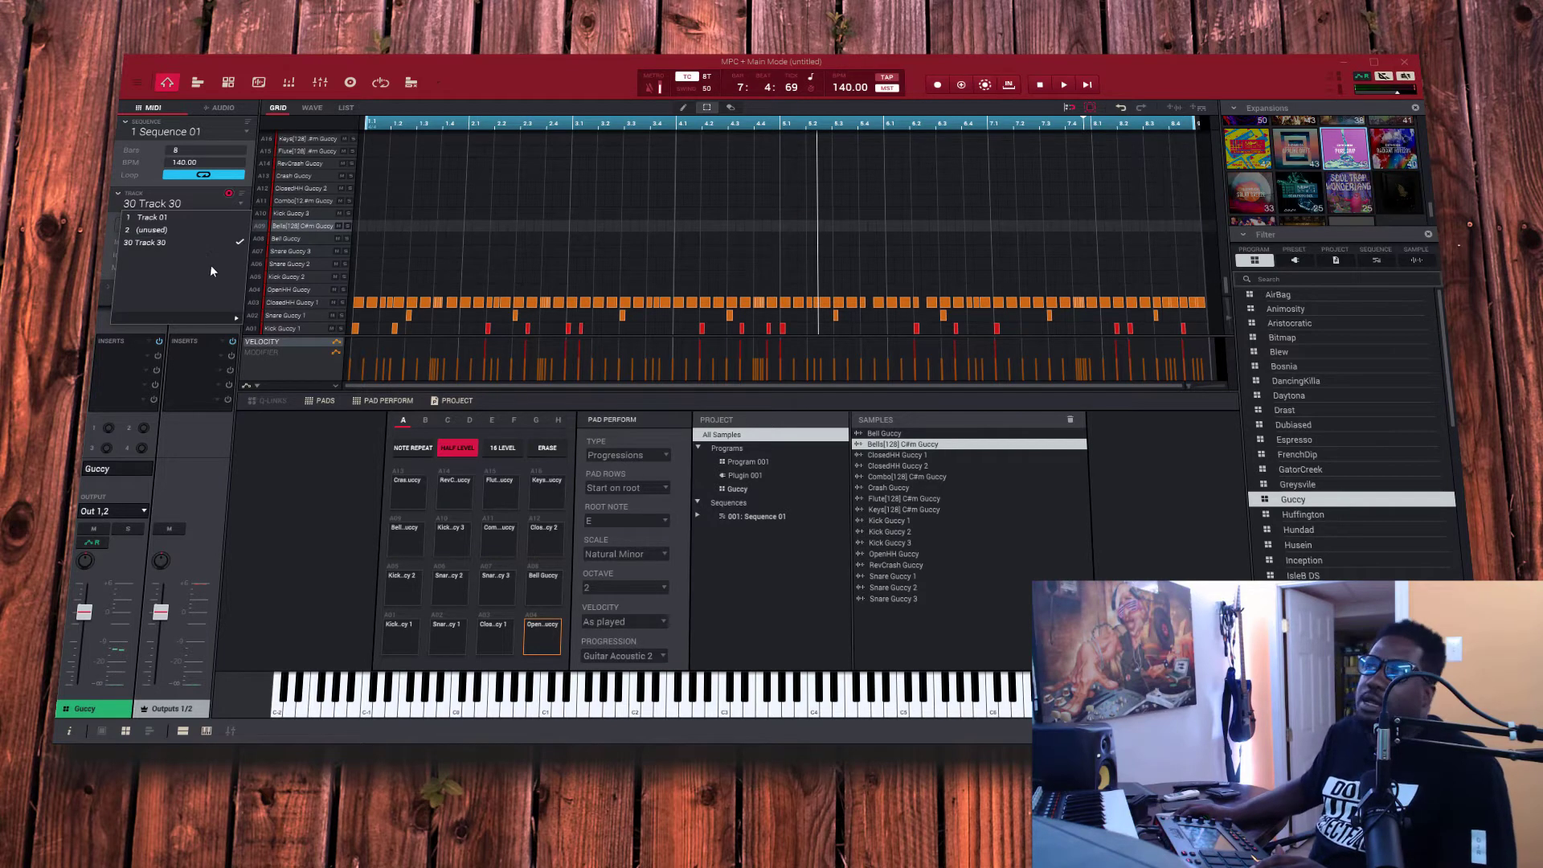
{"action": "left_click", "coordinate": [221, 108]}
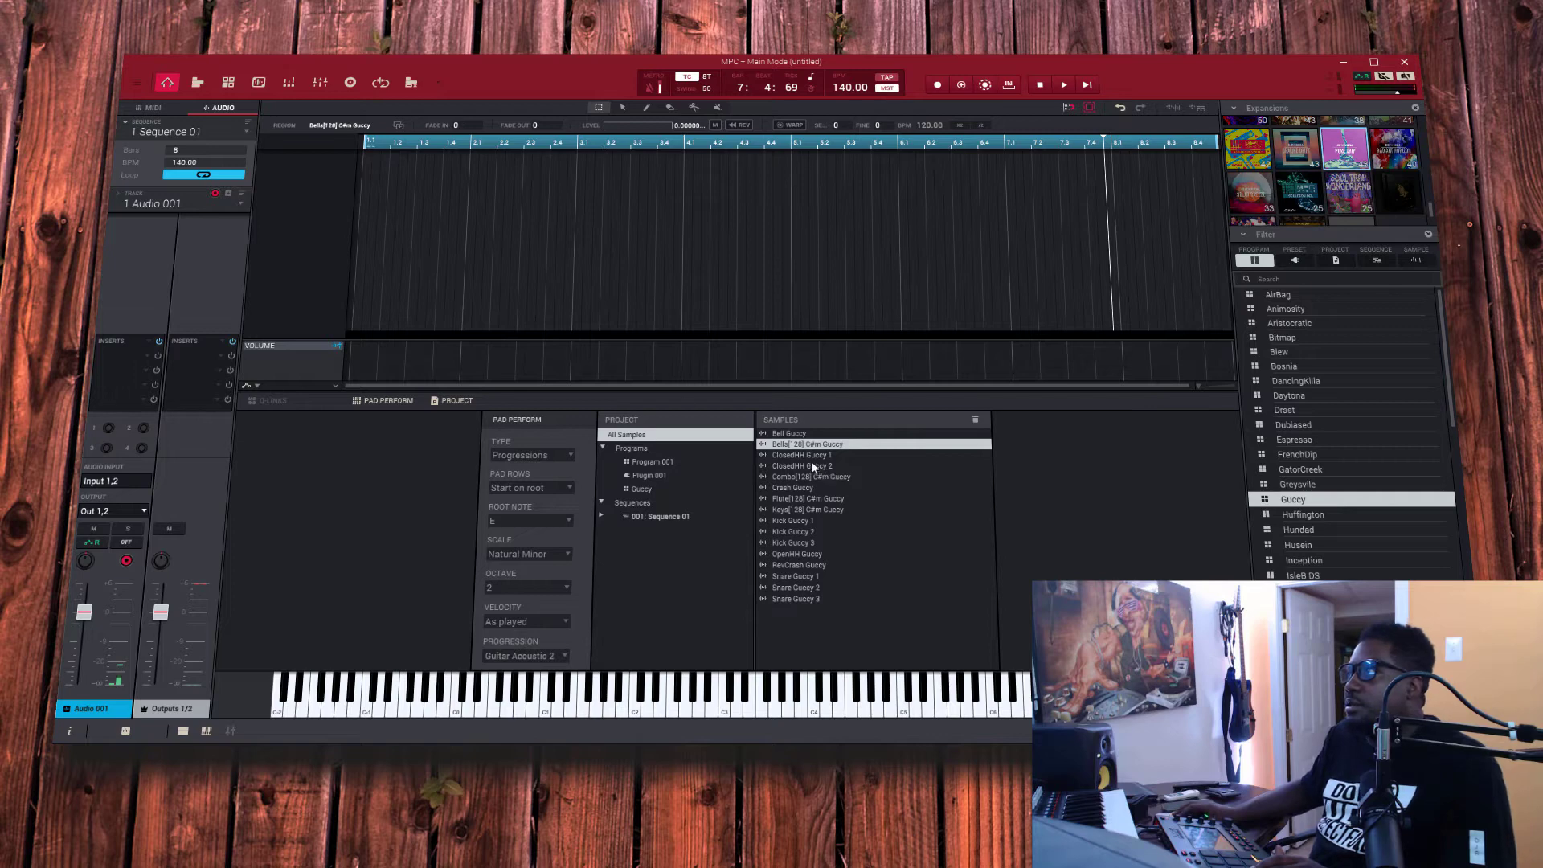
{"action": "left_click_drag", "start_coordinate": [791, 443], "coordinate": [359, 257]}
{"action": "key", "text": "space"}
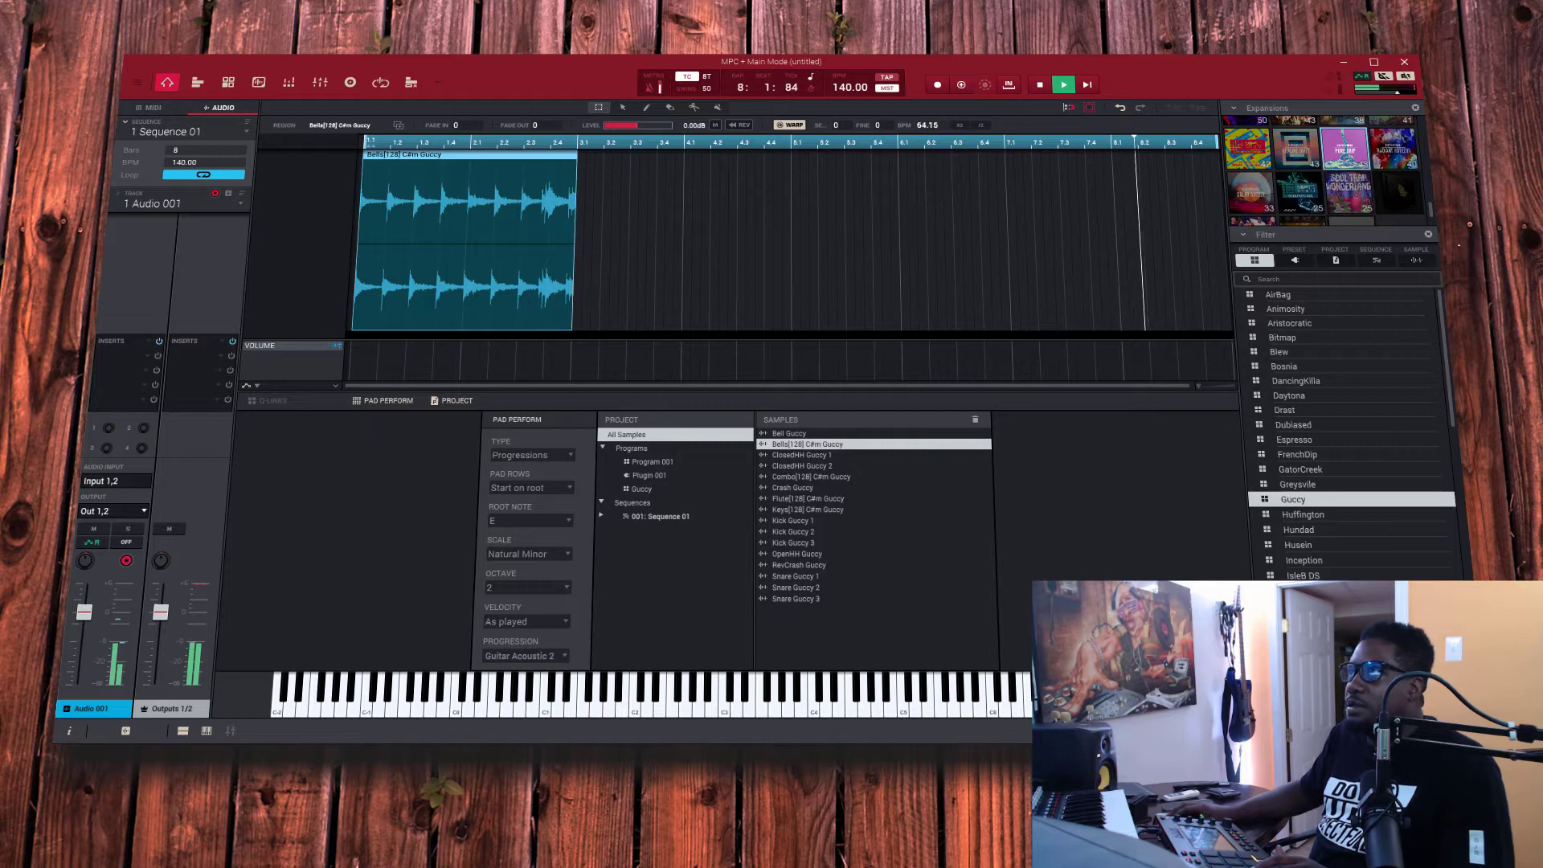
- Set the bells clip's tempo to 127.99 BPM so it ends exactly at bar 5, and duplicate it to fill the remaining bars
{"action": "left_click_drag", "start_coordinate": [922, 126], "coordinate": [922, 47]}
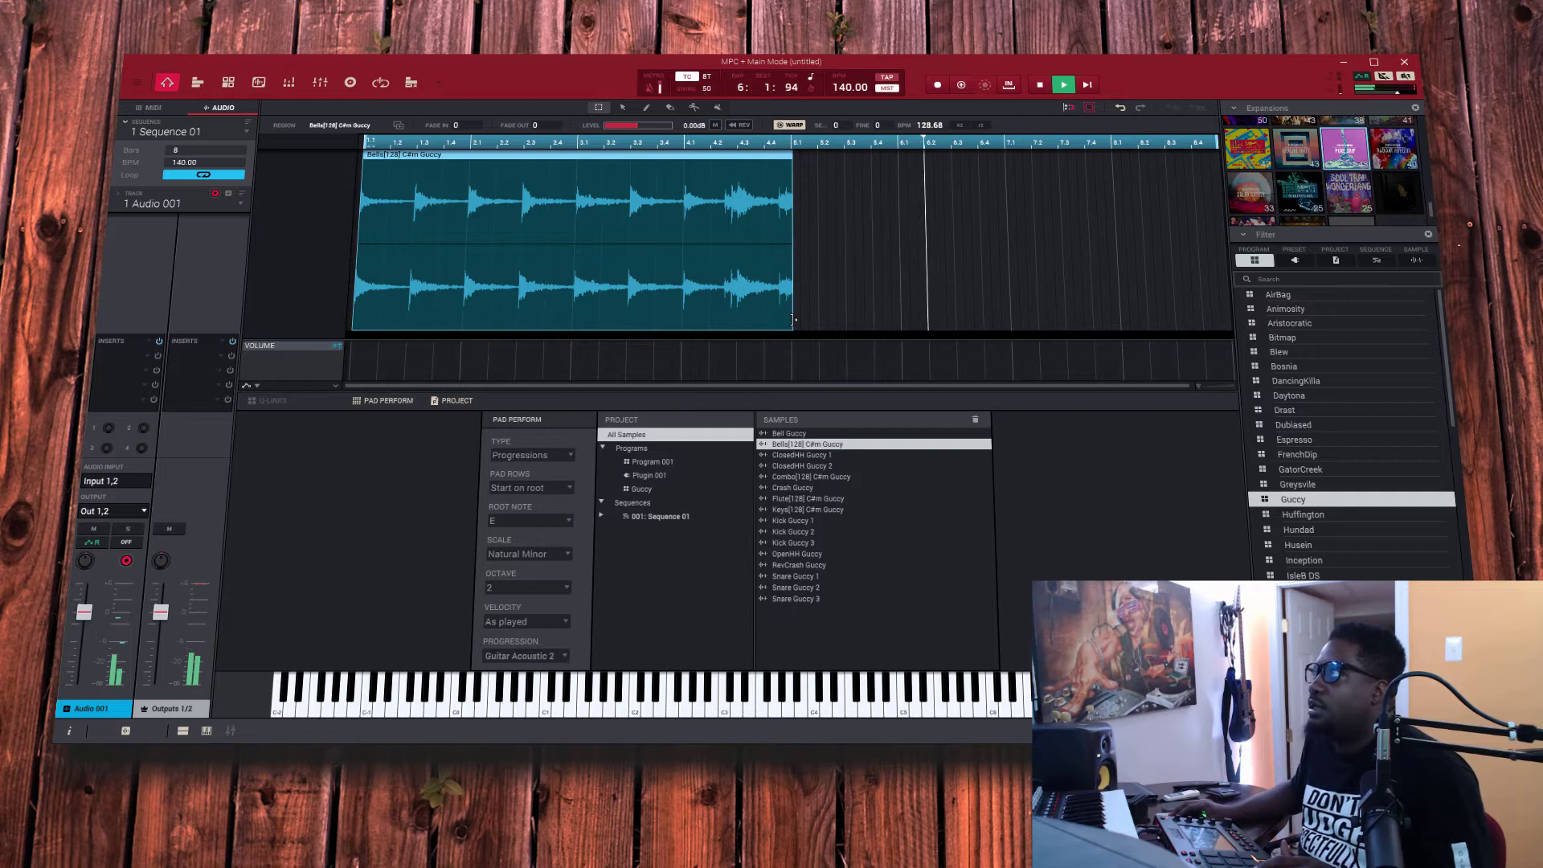
{"action": "scroll", "coordinate": [796, 142], "scroll_direction": "up", "scroll_amount": 3}
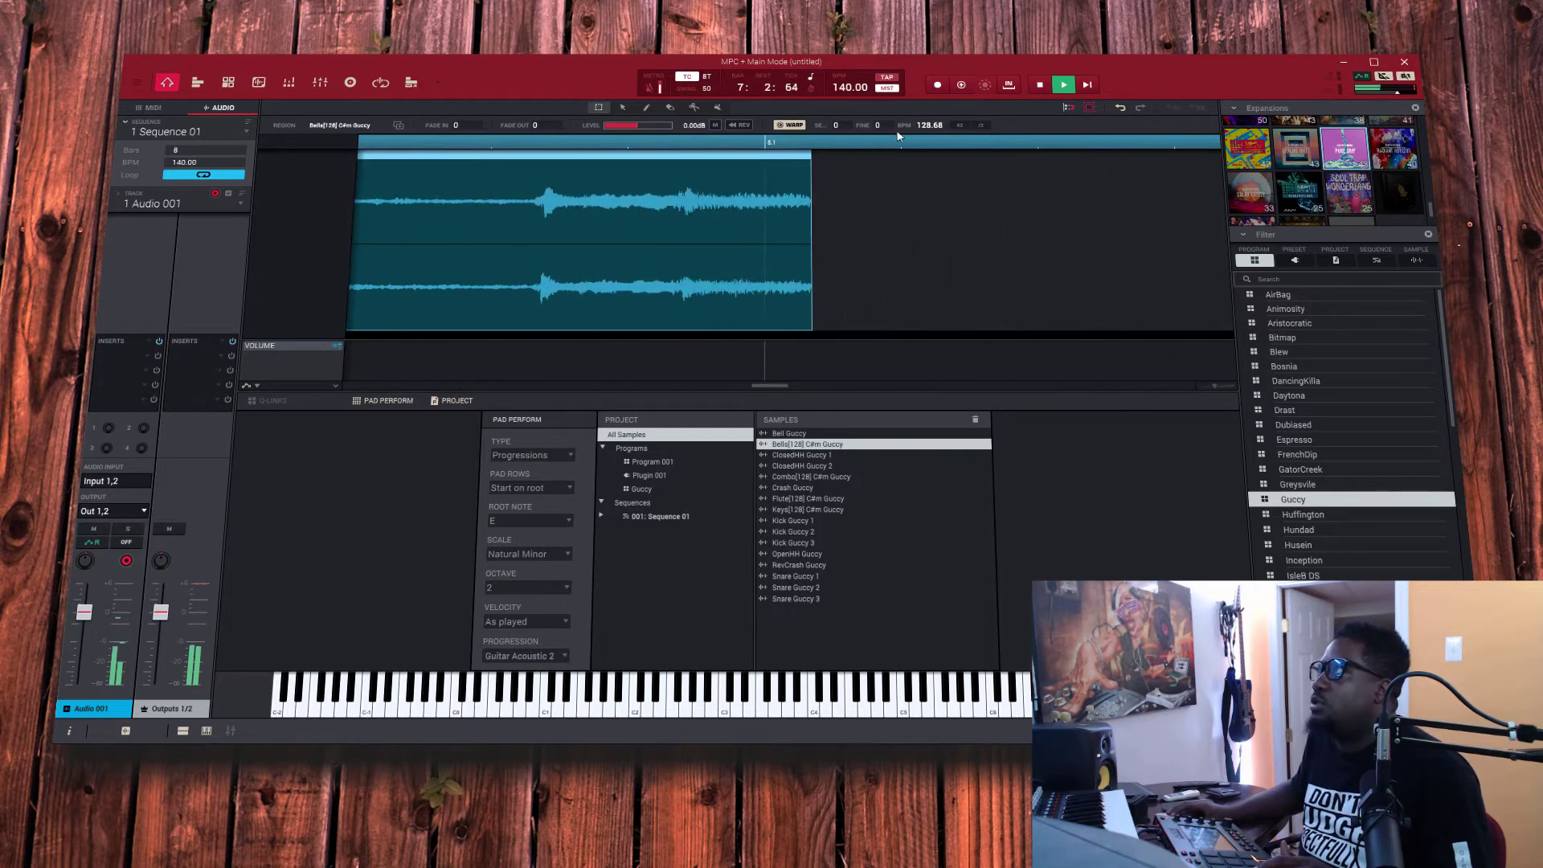
{"action": "left_click_drag", "start_coordinate": [924, 124], "coordinate": [925, 109]}
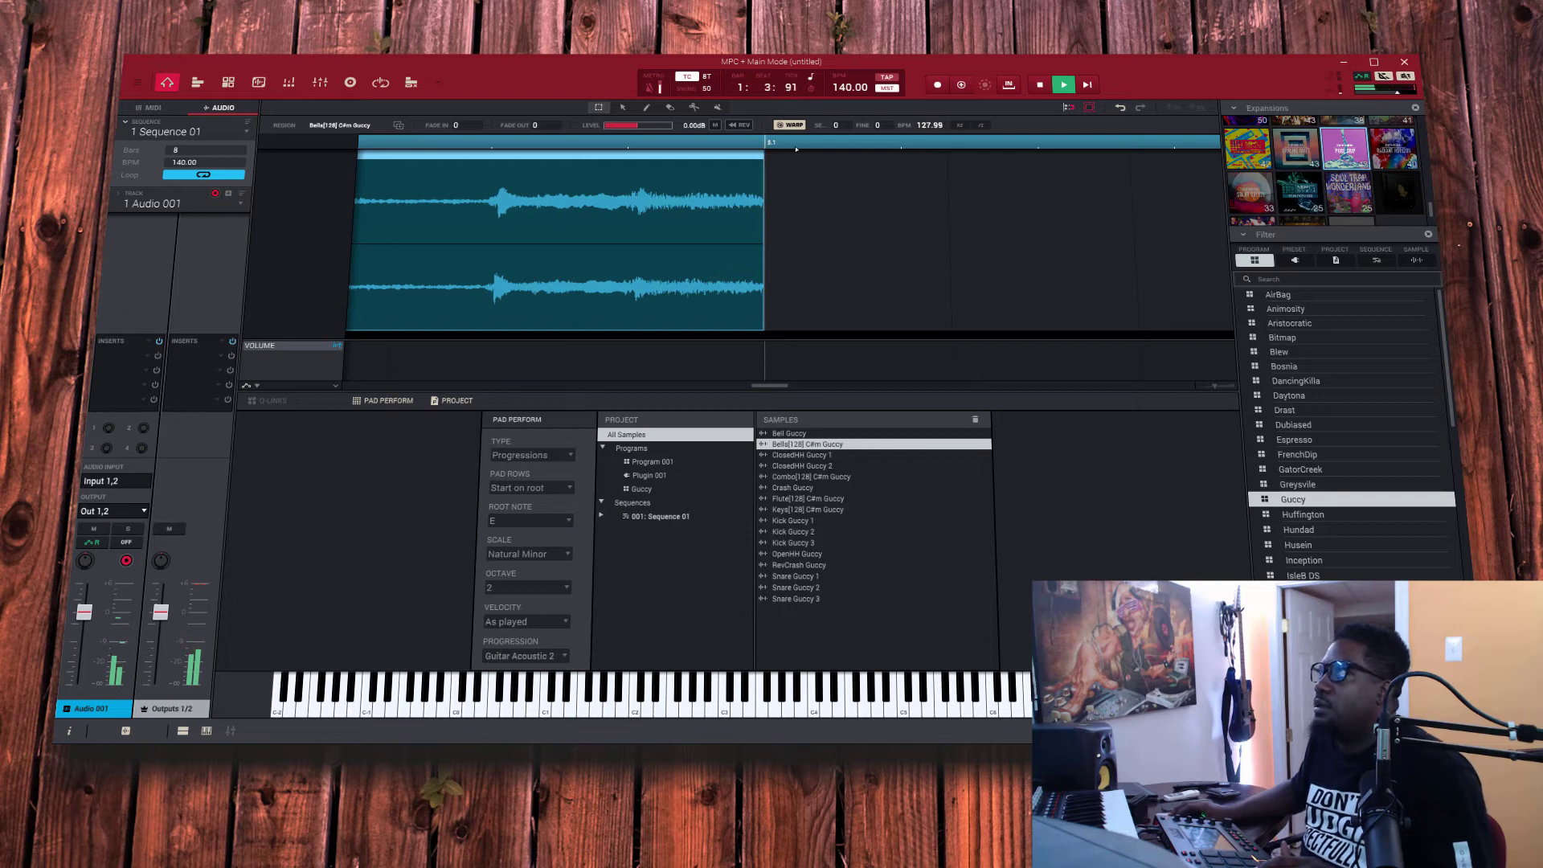
{"action": "scroll", "coordinate": [798, 133], "scroll_direction": "down", "scroll_amount": 5}
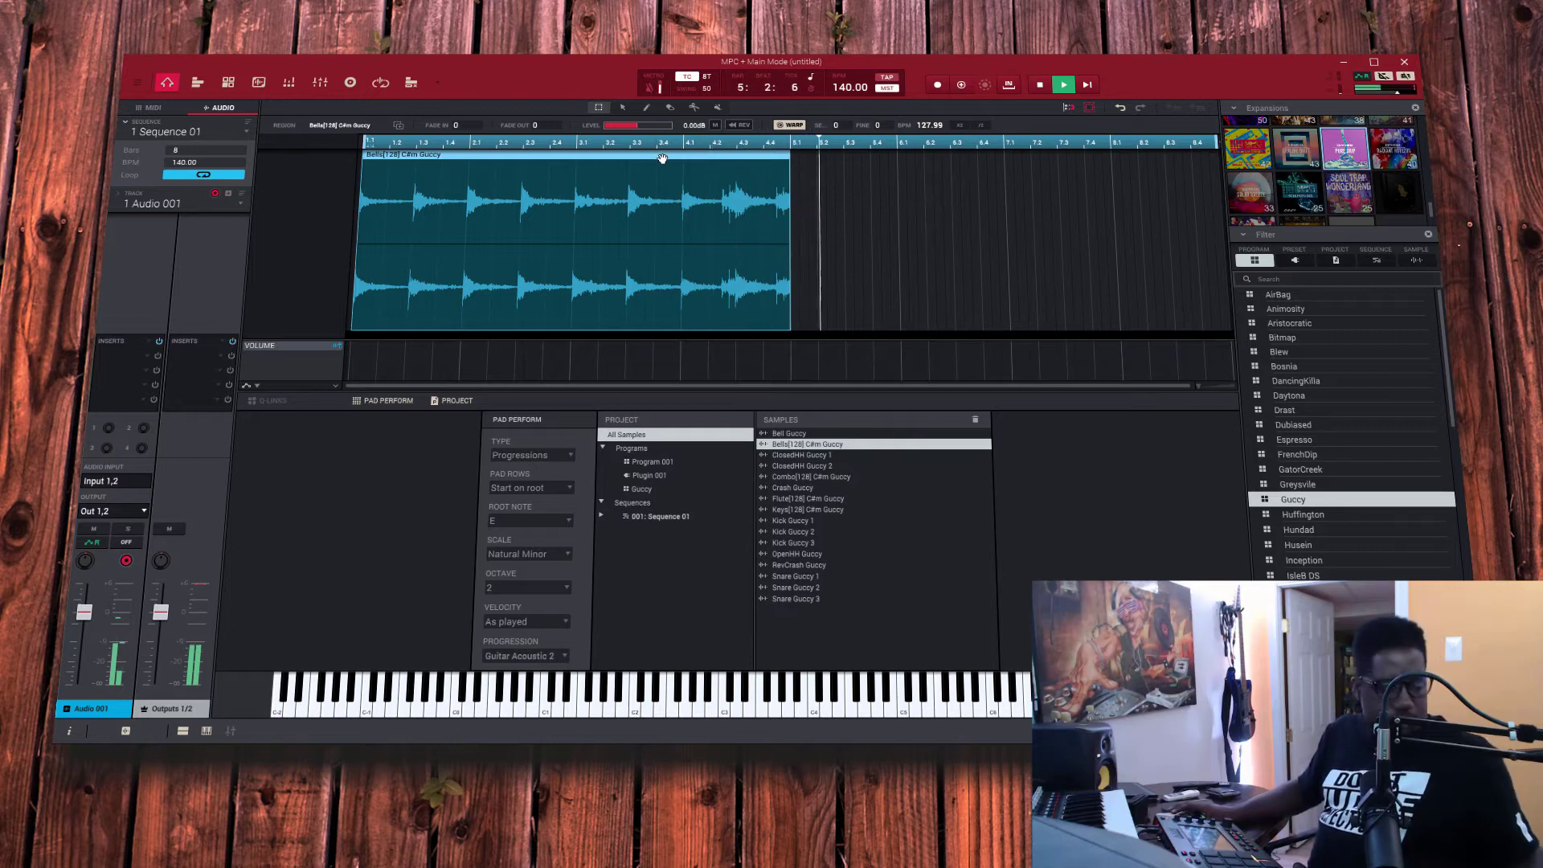
{"action": "key", "text": "ctrl+d"}
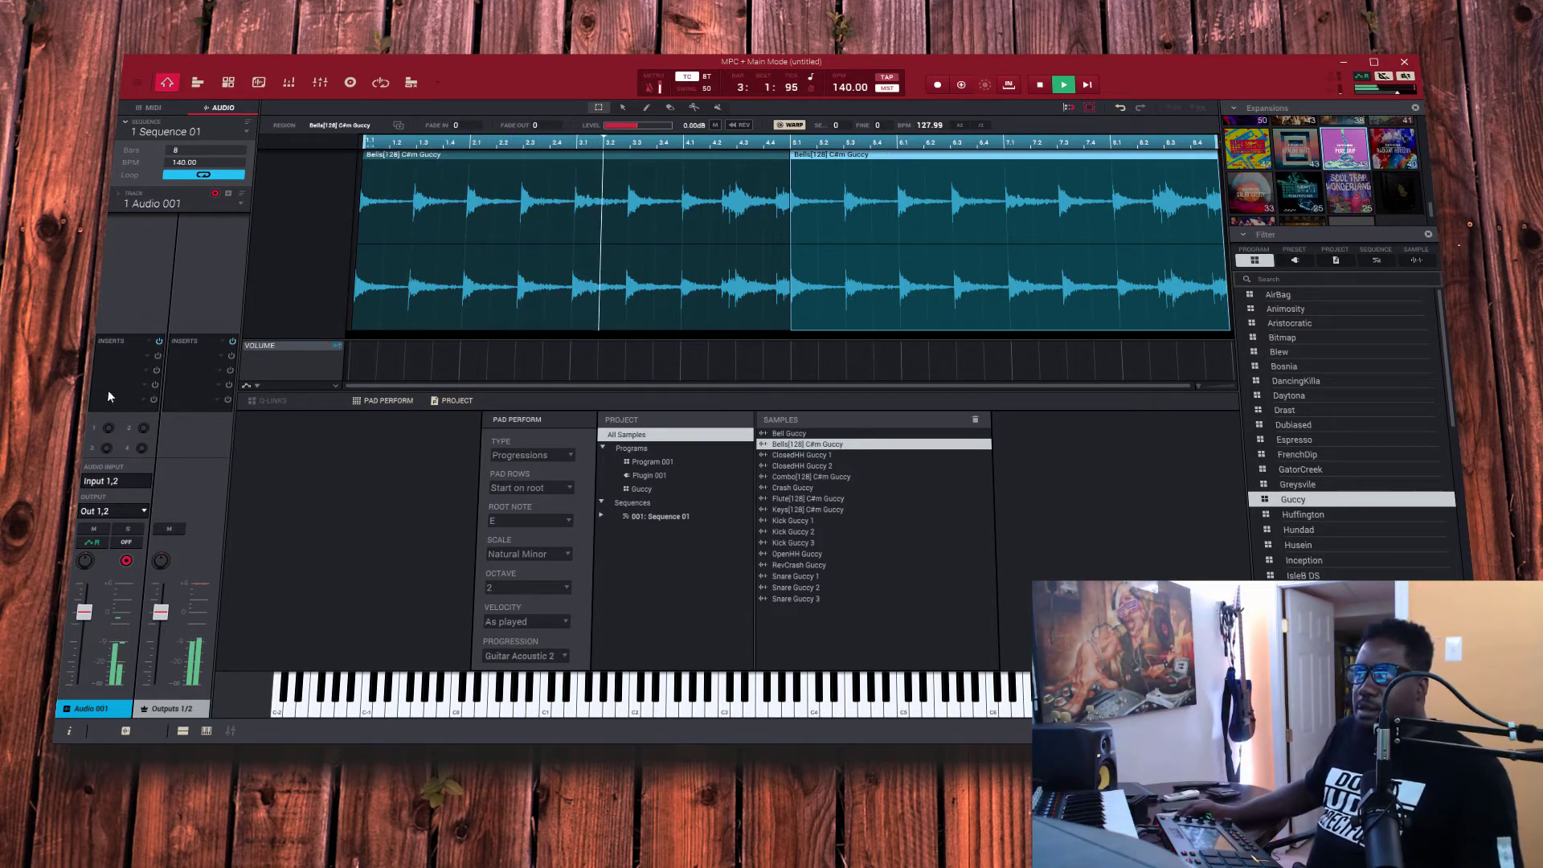
- Insert FabFilter Pro-Q 3 from the favorites as the first effect on Audio 001 and open its editor
{"action": "left_click", "coordinate": [133, 360]}
{"action": "left_click", "coordinate": [147, 250]}
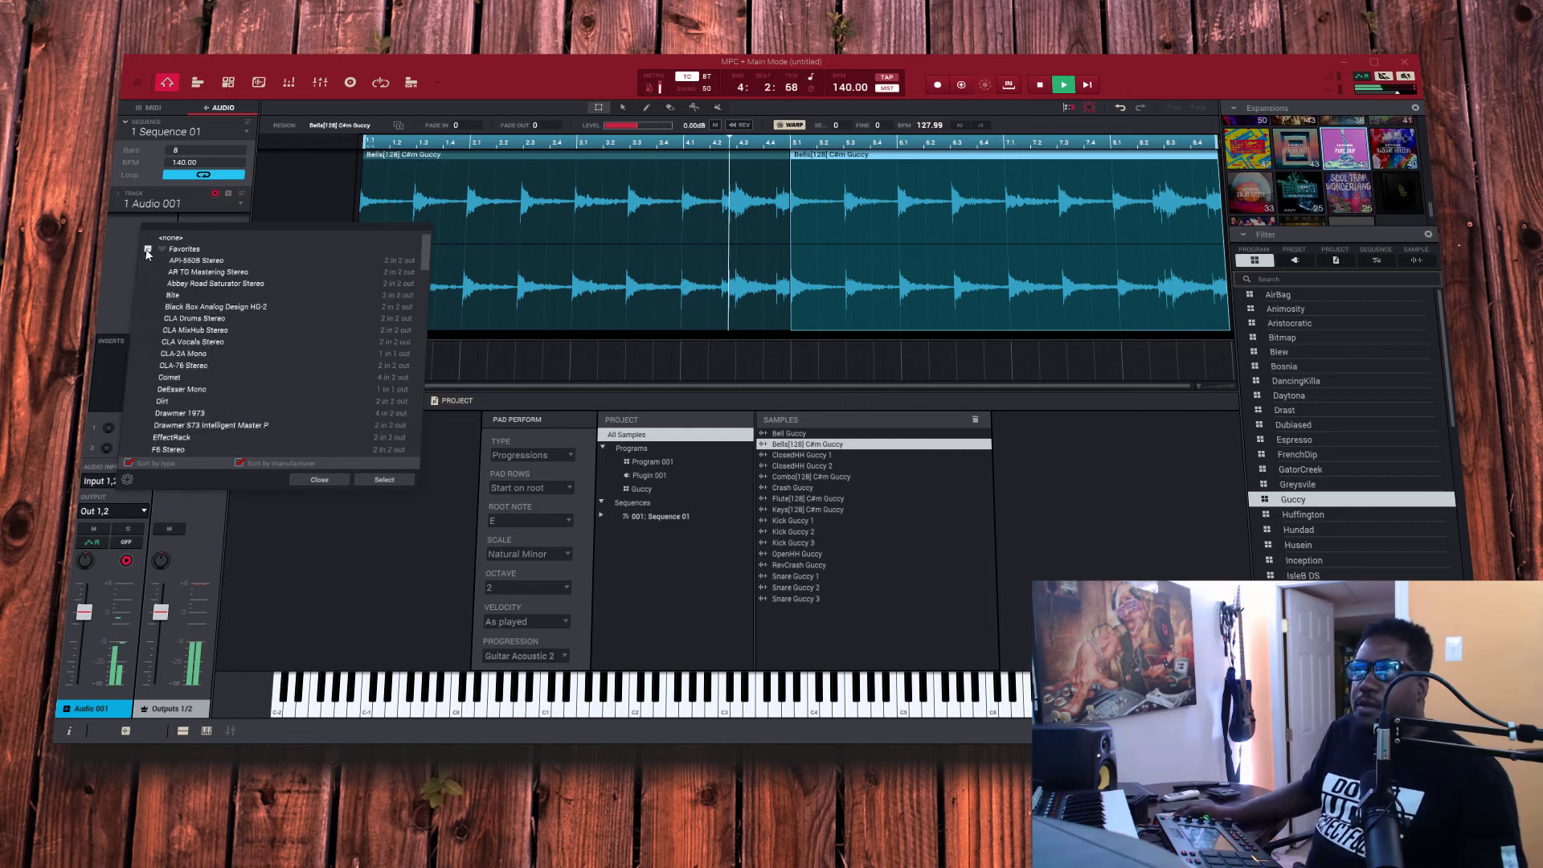
{"action": "scroll", "coordinate": [161, 406], "scroll_direction": "down", "scroll_amount": 5}
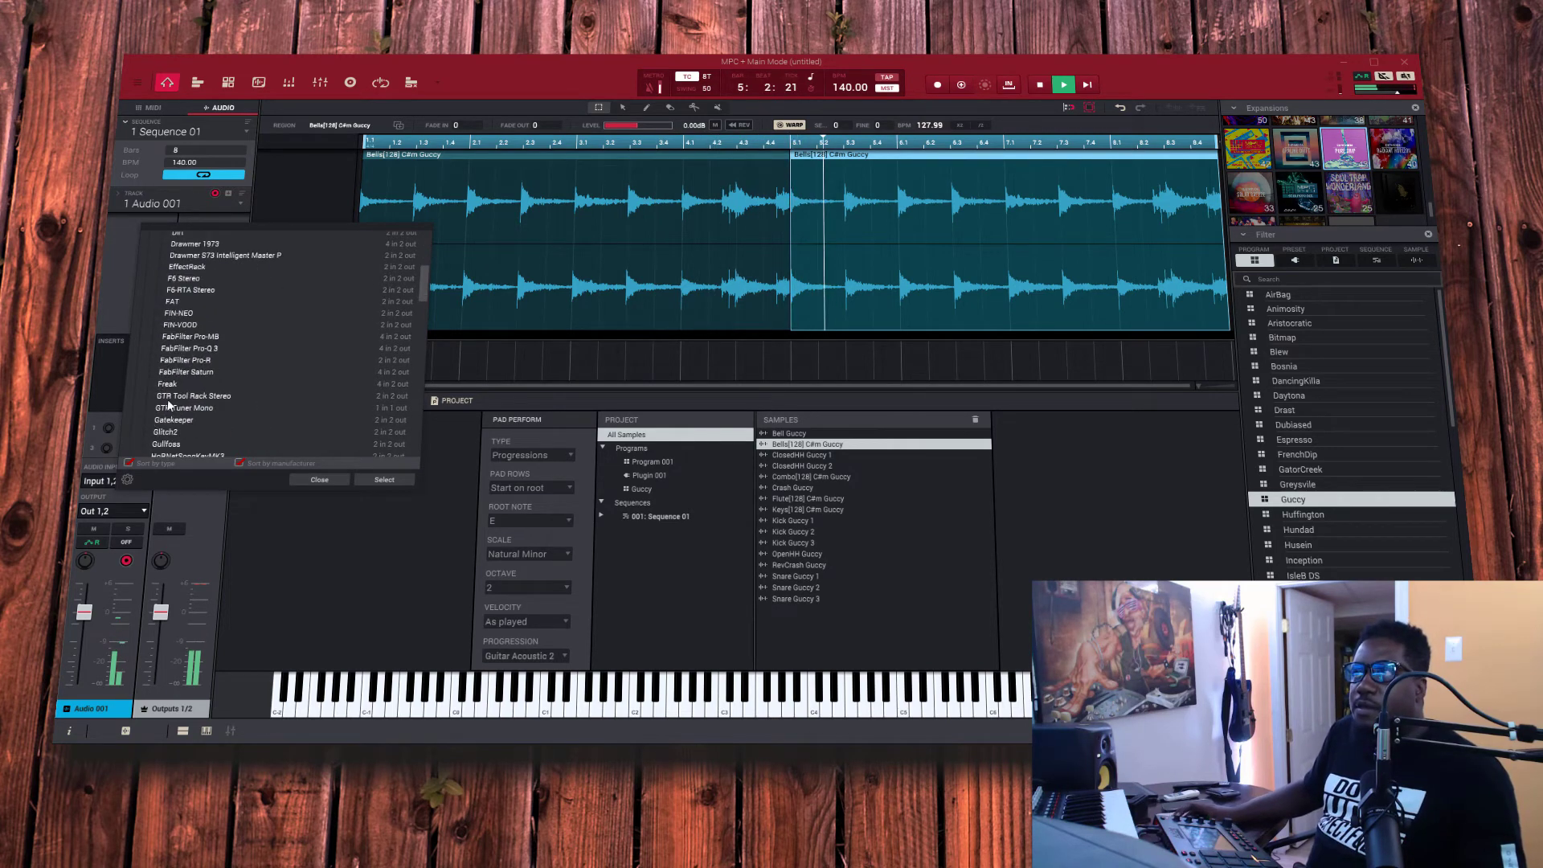
{"action": "double_click", "coordinate": [190, 351]}
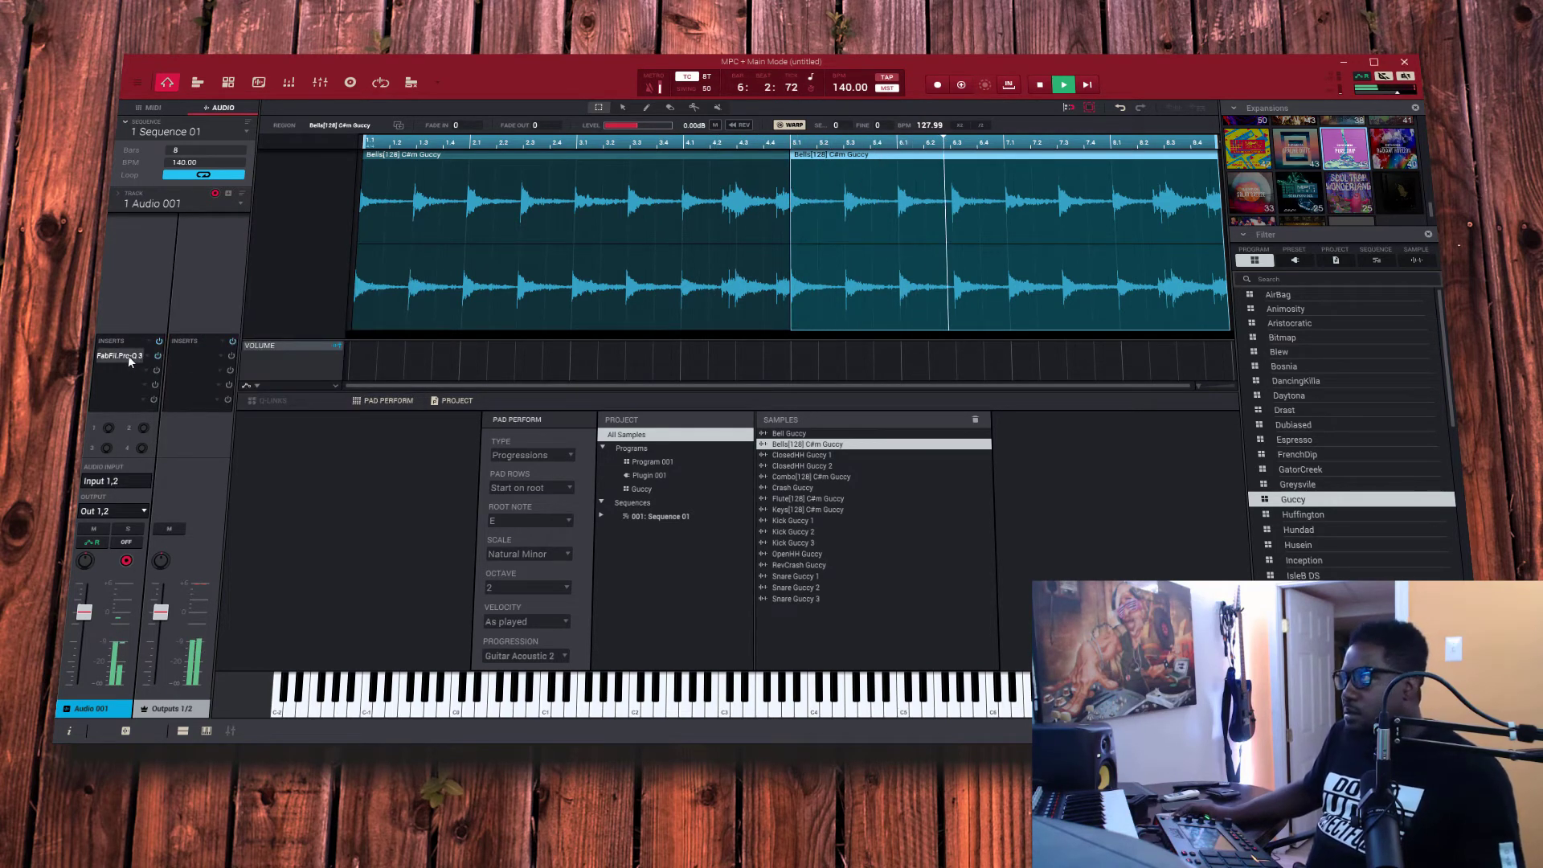
{"action": "double_click", "coordinate": [128, 361]}
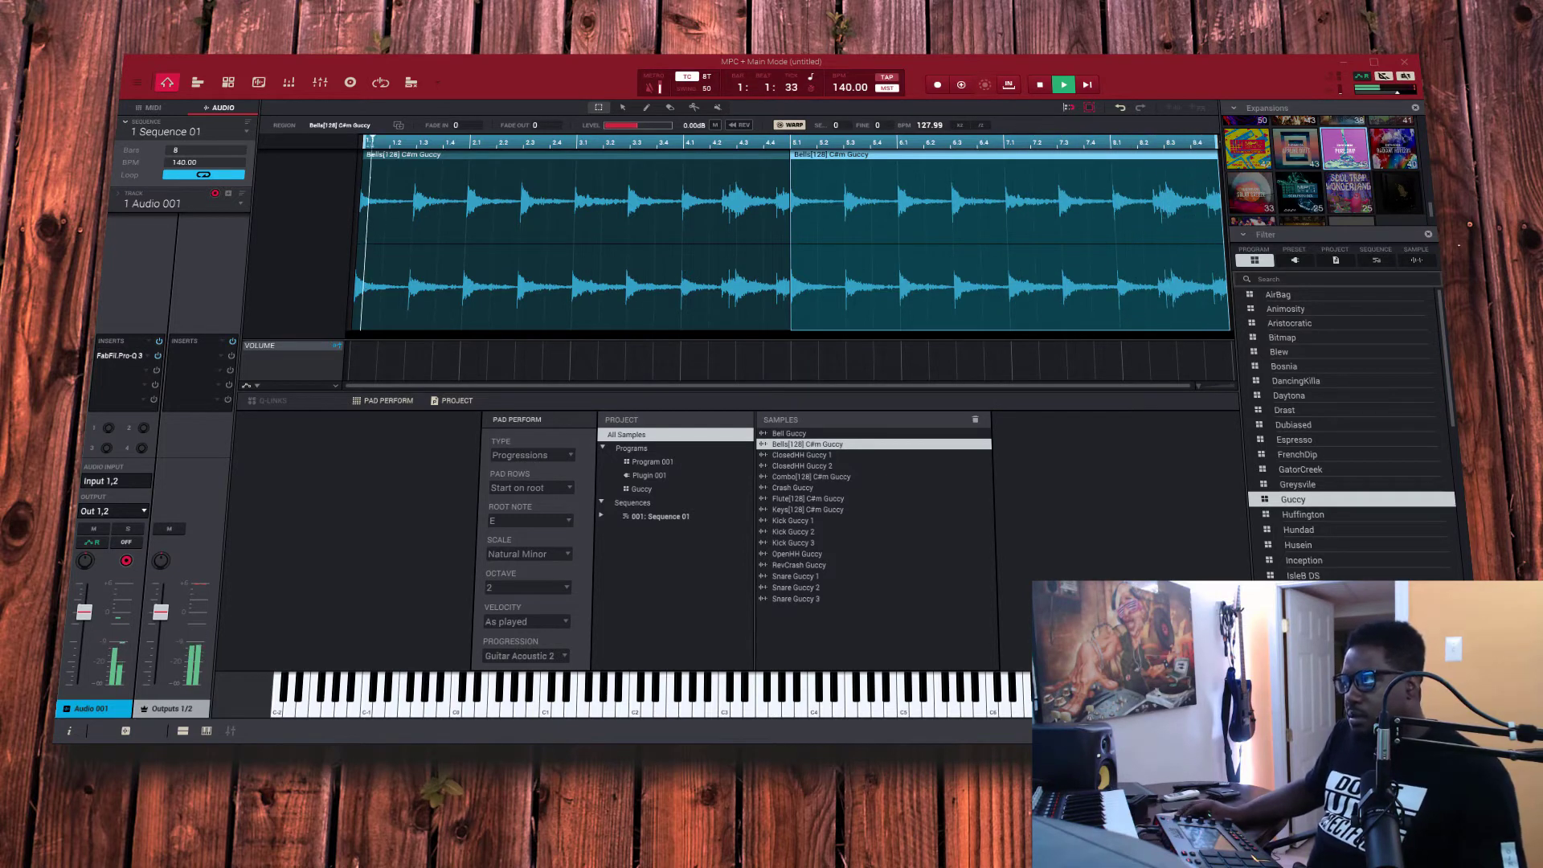
- Add a wide bell cut of about 11.5 dB at about 5.6 kHz to the bells' EQ
{"action": "left_click_drag", "start_coordinate": [707, 346], "coordinate": [710, 393]}
{"action": "scroll", "coordinate": [712, 384], "scroll_direction": "up", "scroll_amount": 4}
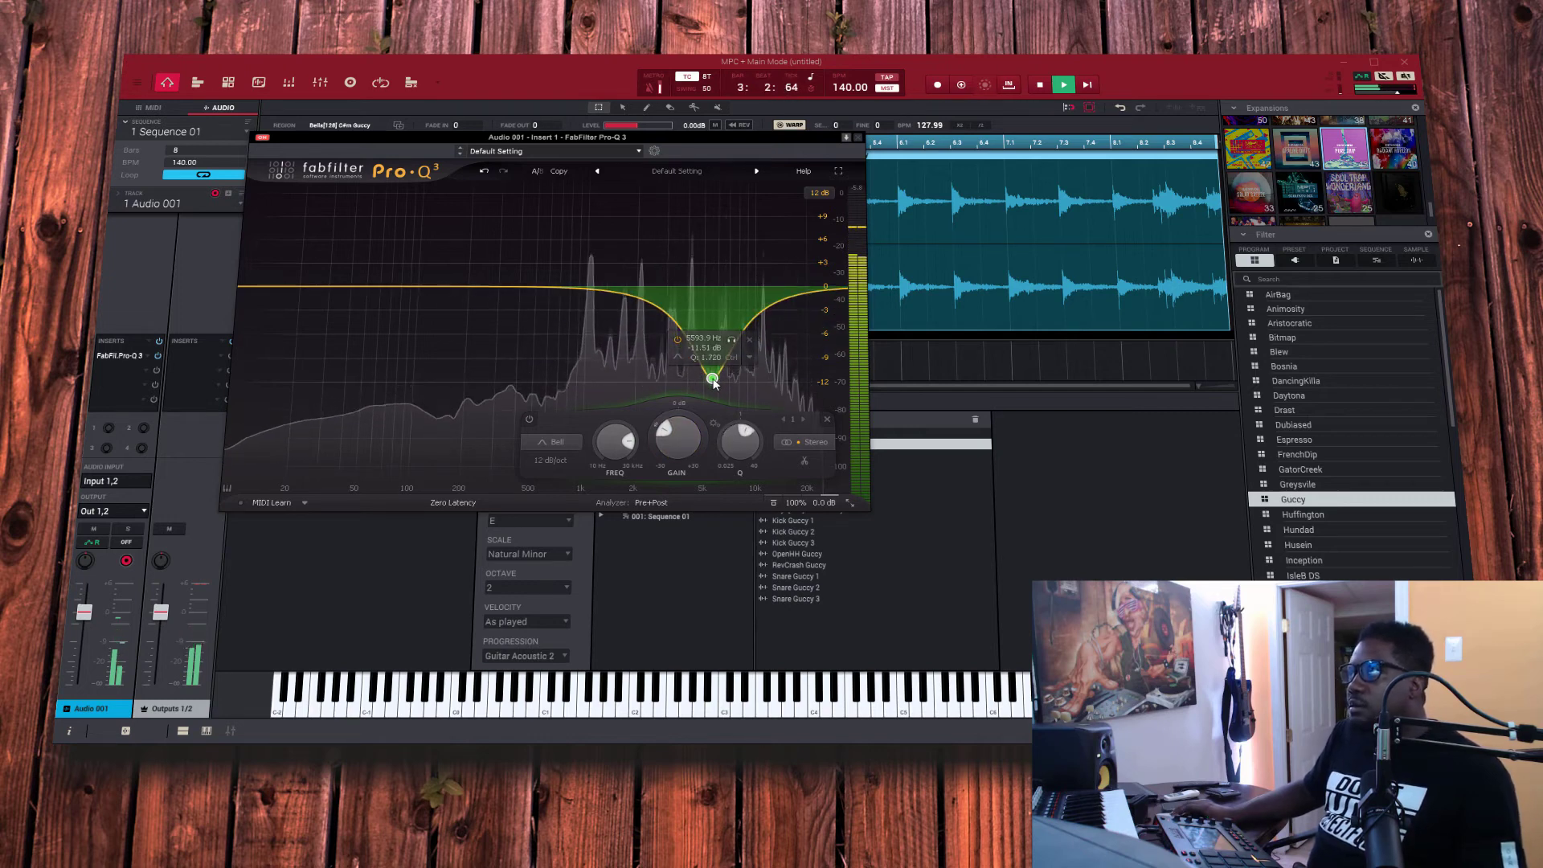
{"action": "scroll", "coordinate": [712, 385], "scroll_direction": "down", "scroll_amount": 5}
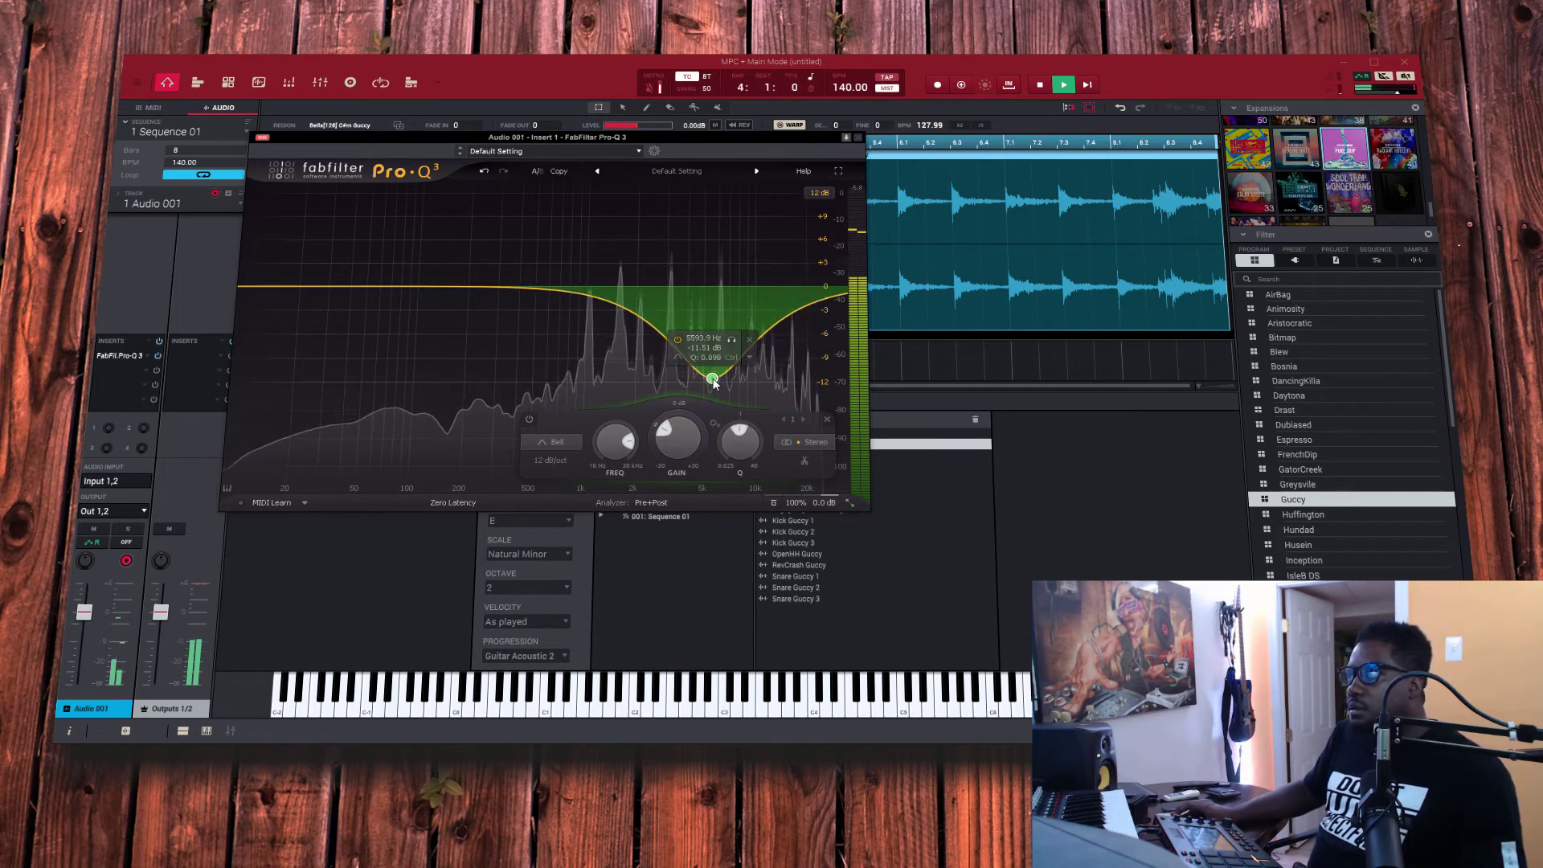
- Add a low cut at about 672 Hz and a high cut at about 11.4 kHz, and close the EQ
{"action": "left_click", "coordinate": [258, 287]}
{"action": "left_click_drag", "start_coordinate": [258, 287], "coordinate": [563, 293]}
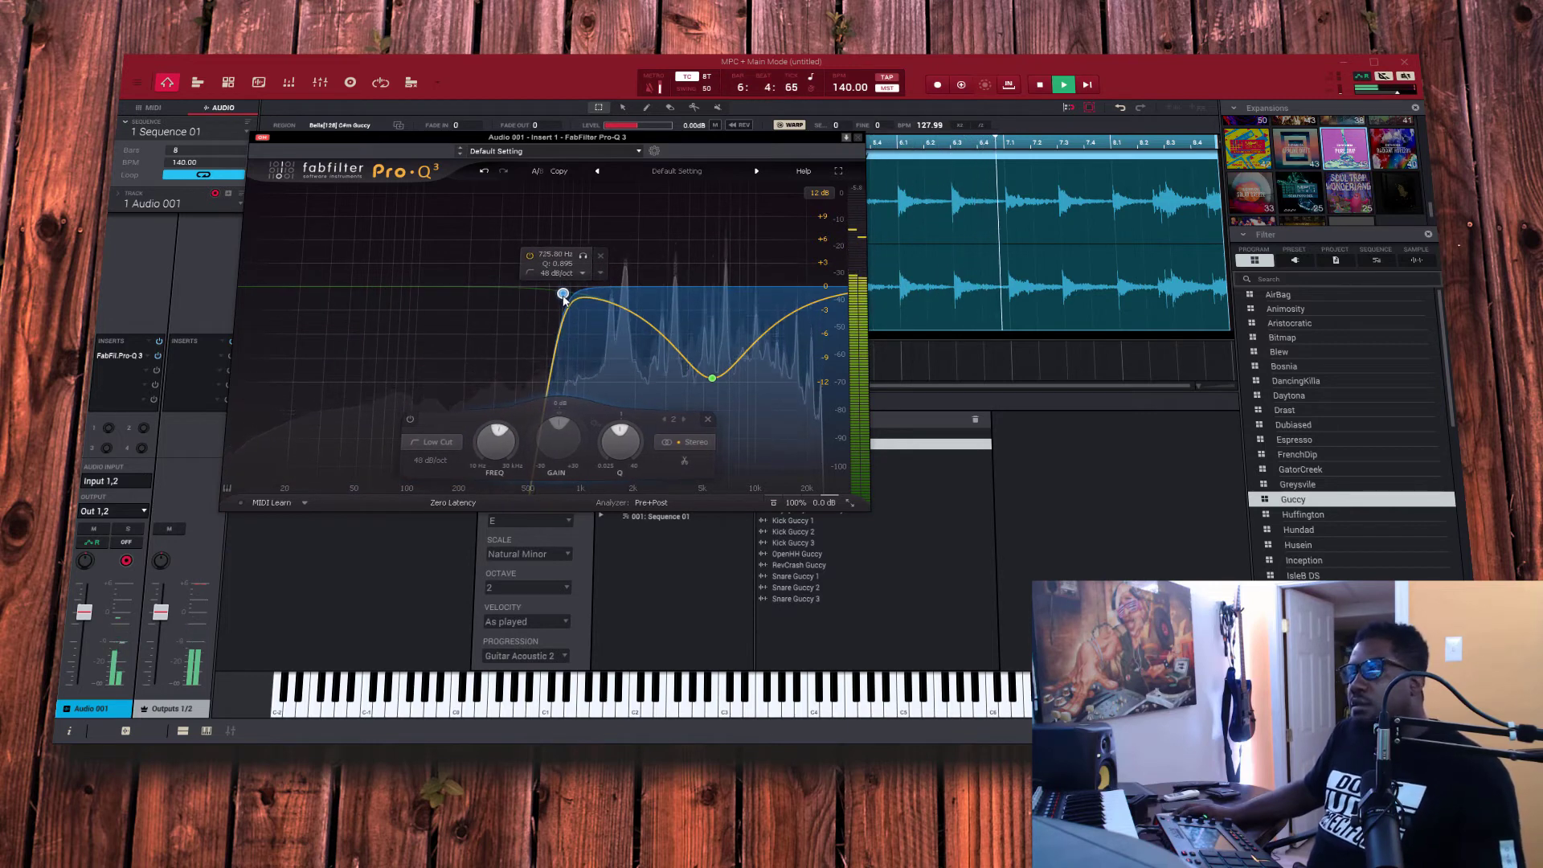
{"action": "left_click", "coordinate": [833, 287]}
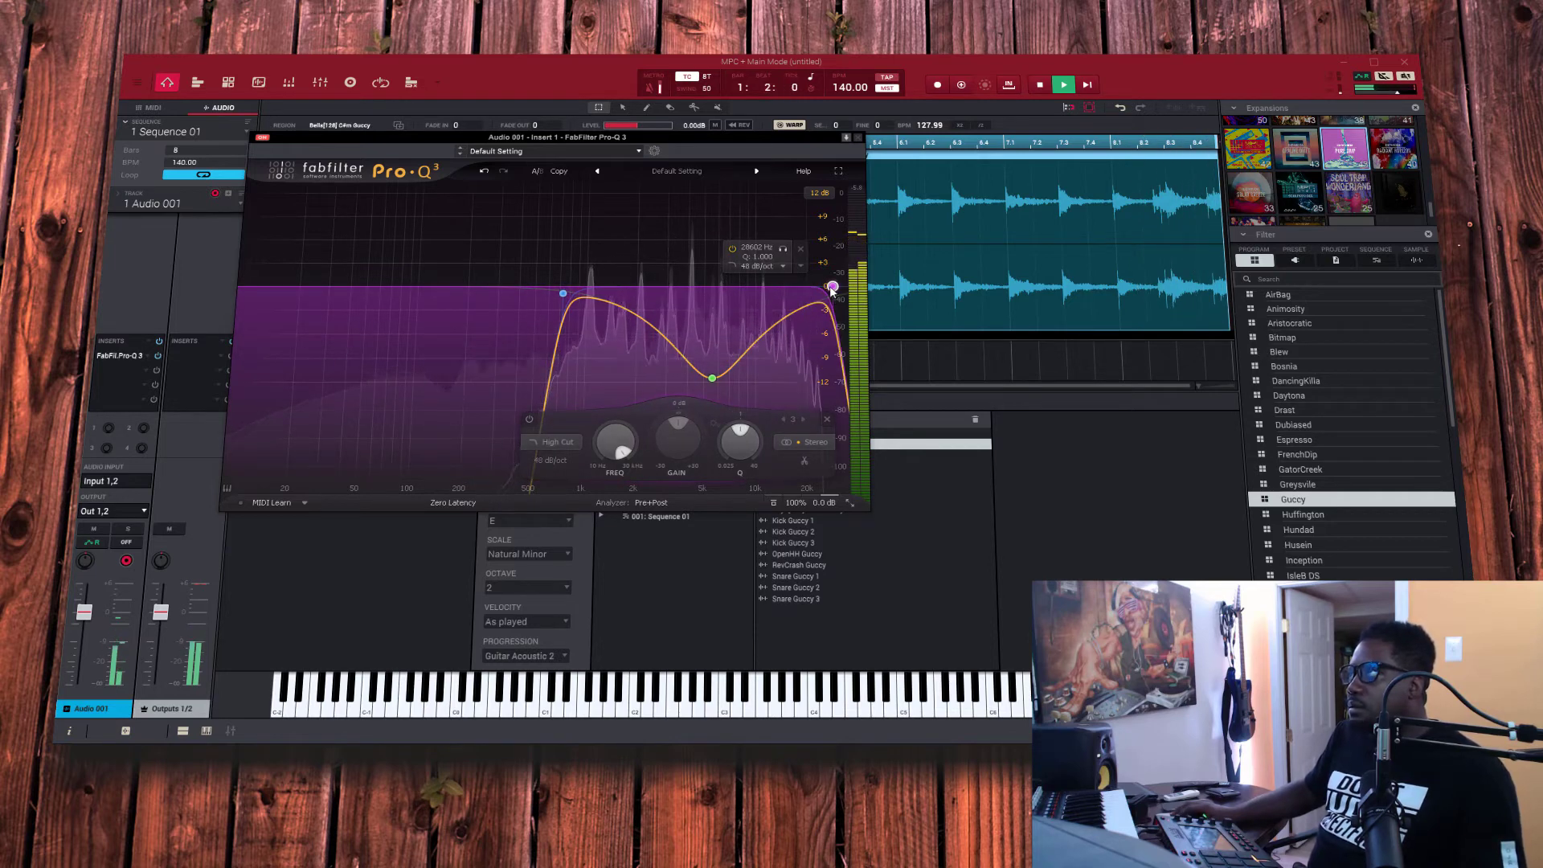
{"action": "left_click_drag", "start_coordinate": [827, 290], "coordinate": [766, 294]}
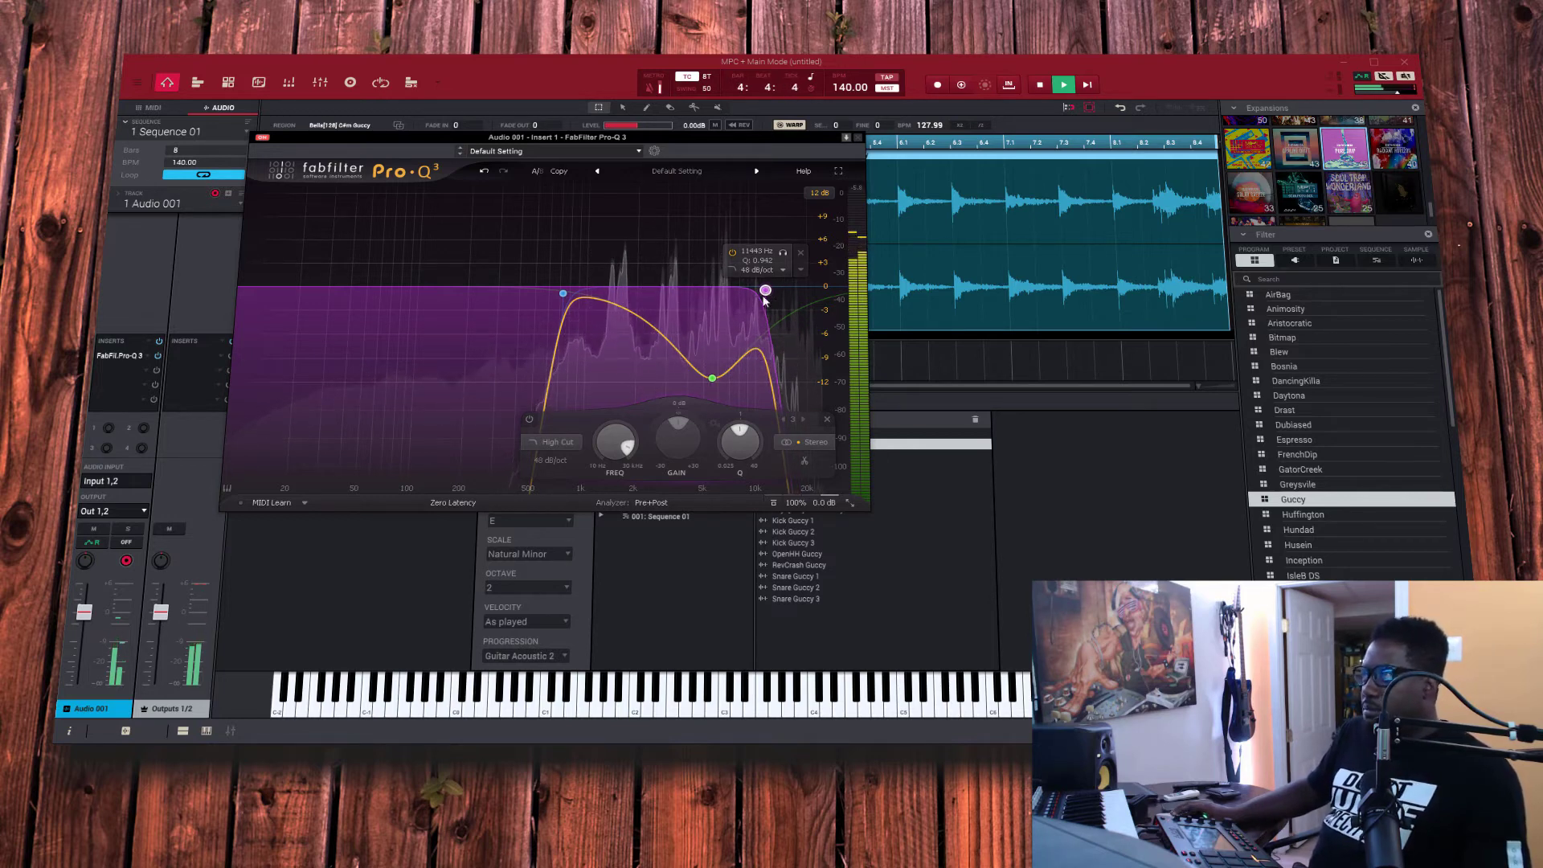
{"action": "left_click", "coordinate": [563, 293]}
{"action": "left_click_drag", "start_coordinate": [562, 294], "coordinate": [556, 312]}
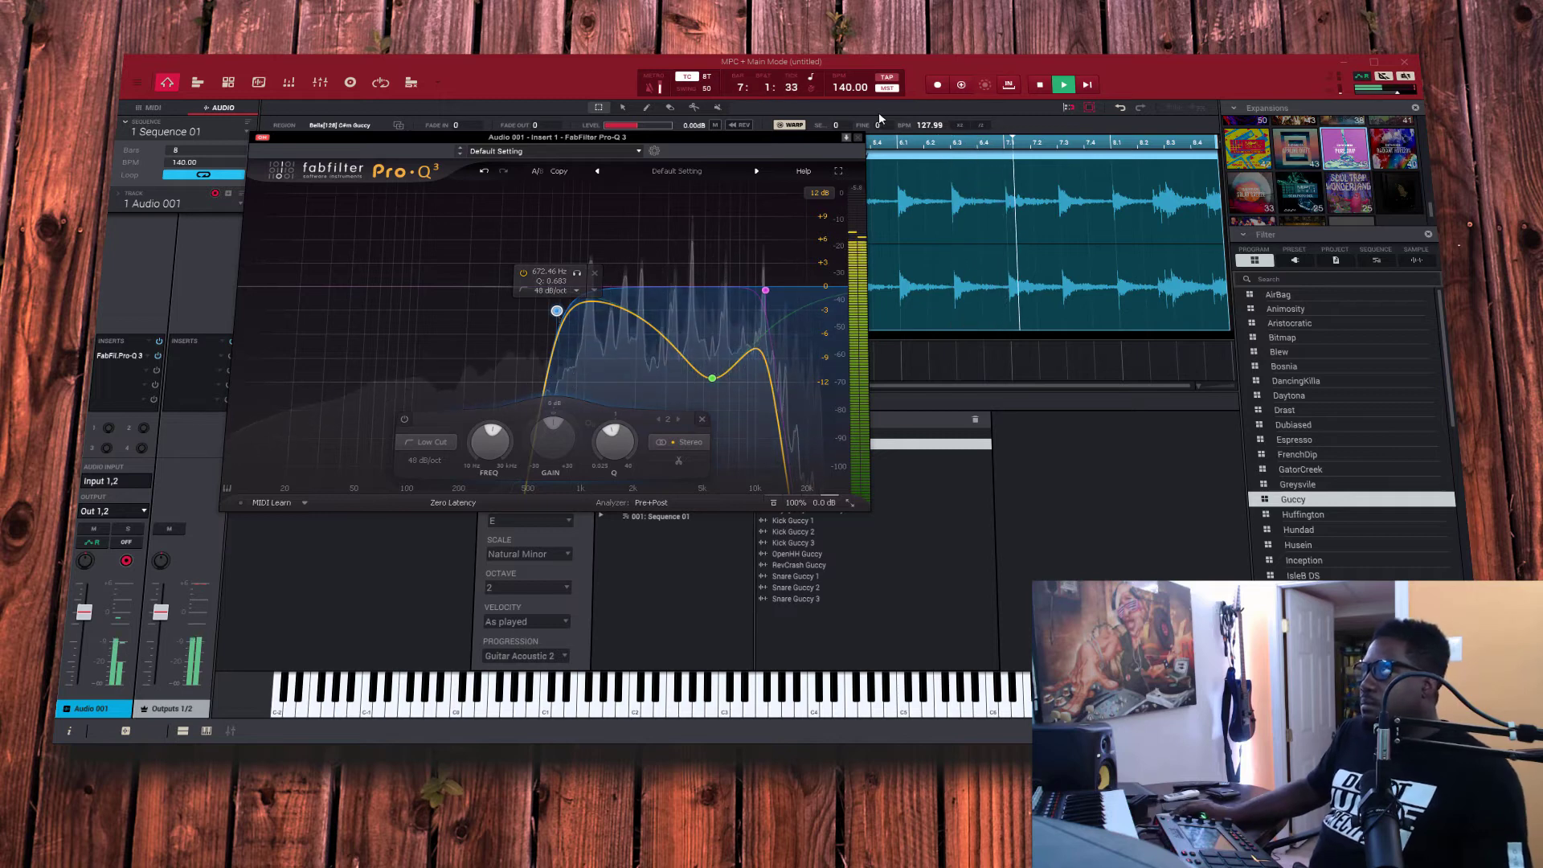
{"action": "key", "text": "Escape"}
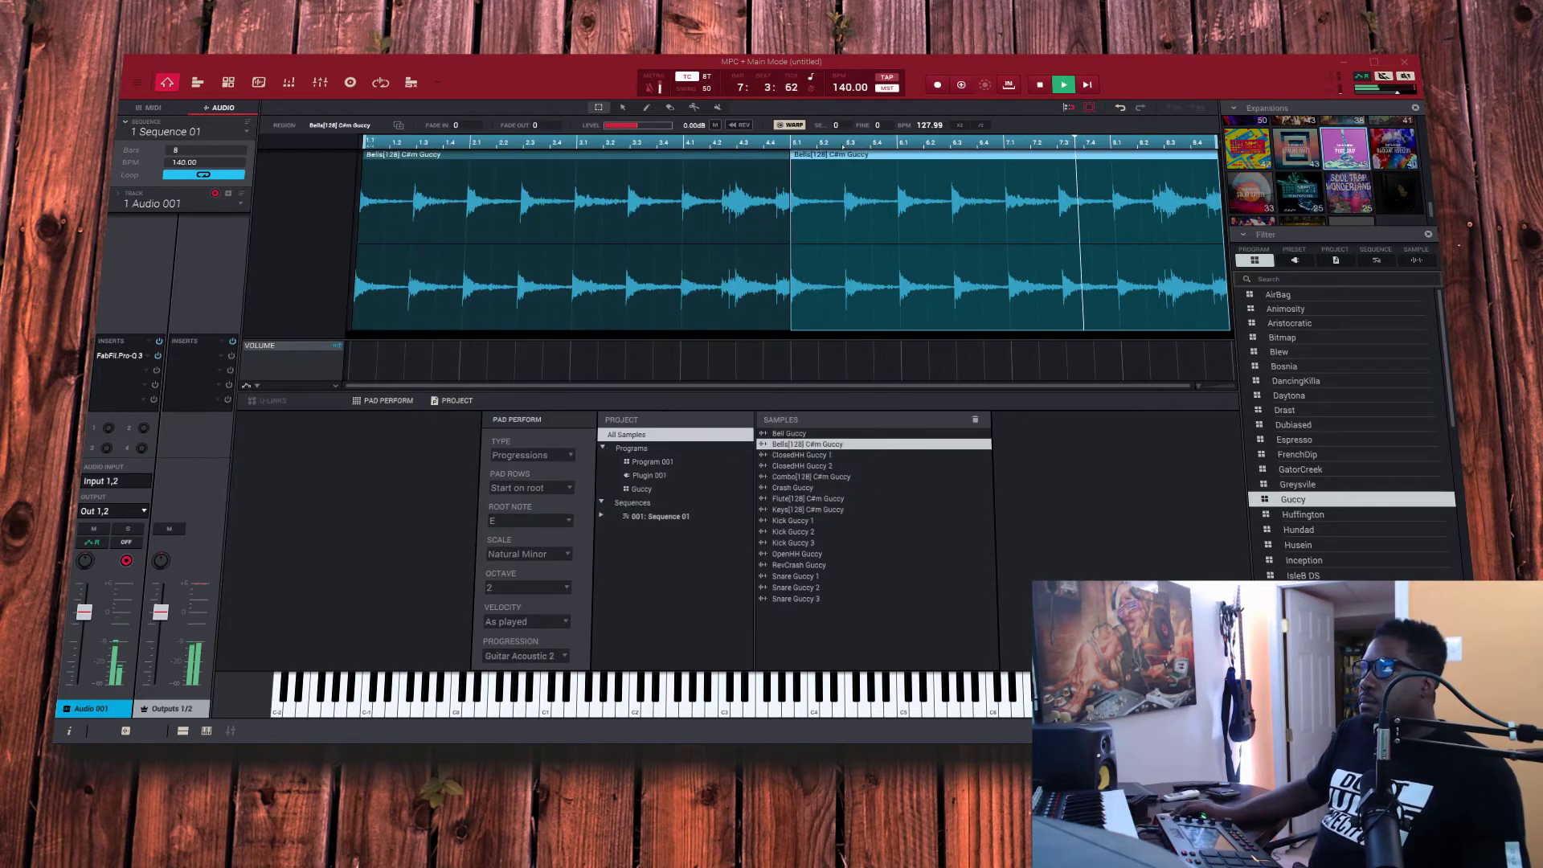
- Insert AIR Reverb from the Delay/Reverb category as the second effect on Audio 001
{"action": "left_click", "coordinate": [138, 371]}
{"action": "left_click", "coordinate": [158, 277]}
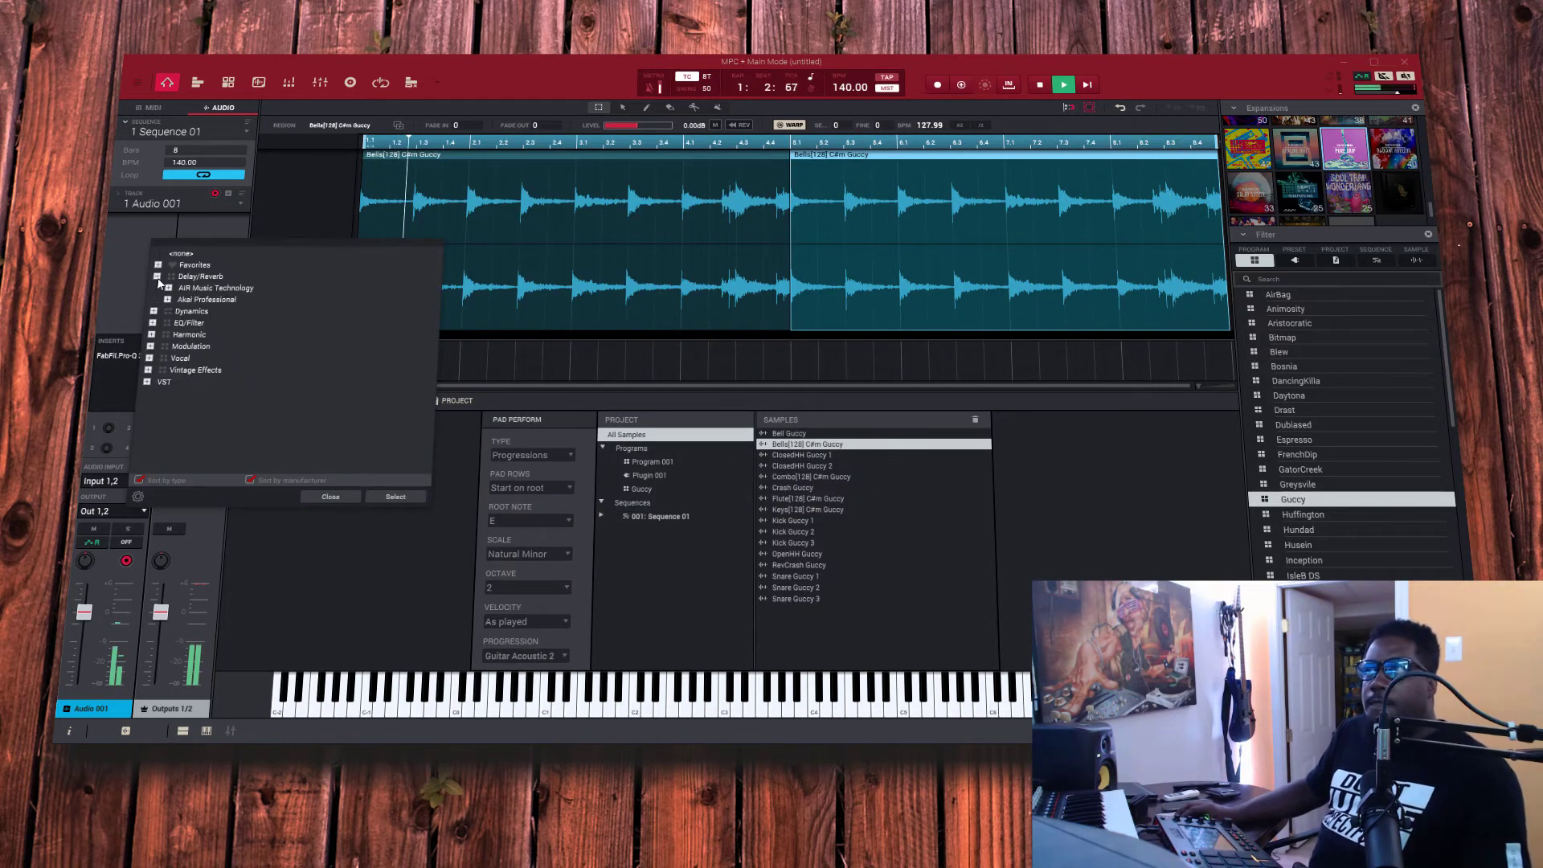
{"action": "left_click", "coordinate": [168, 288]}
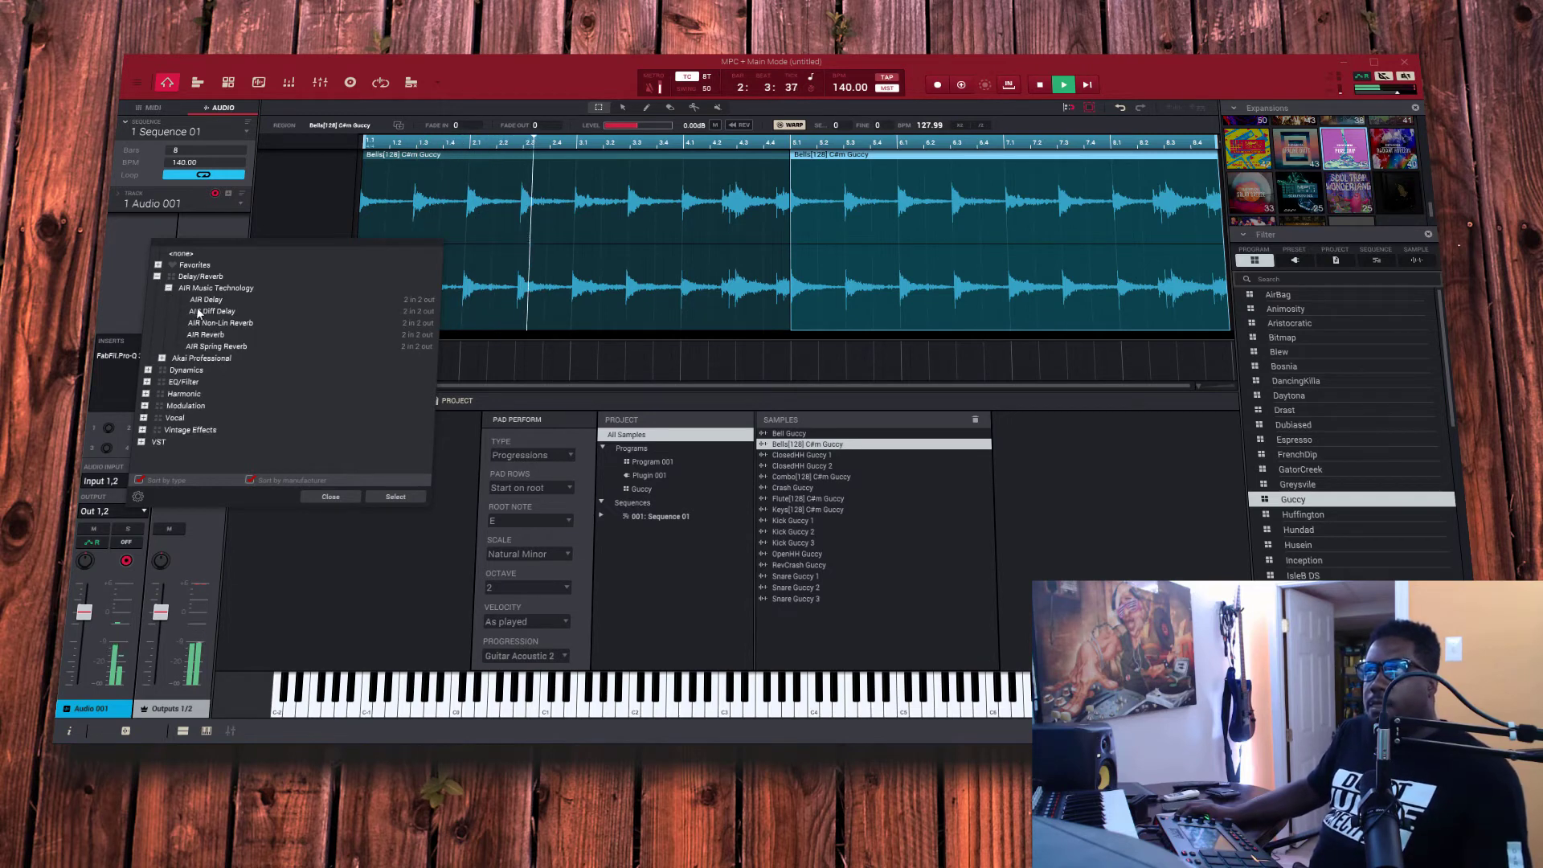
{"action": "double_click", "coordinate": [191, 336]}
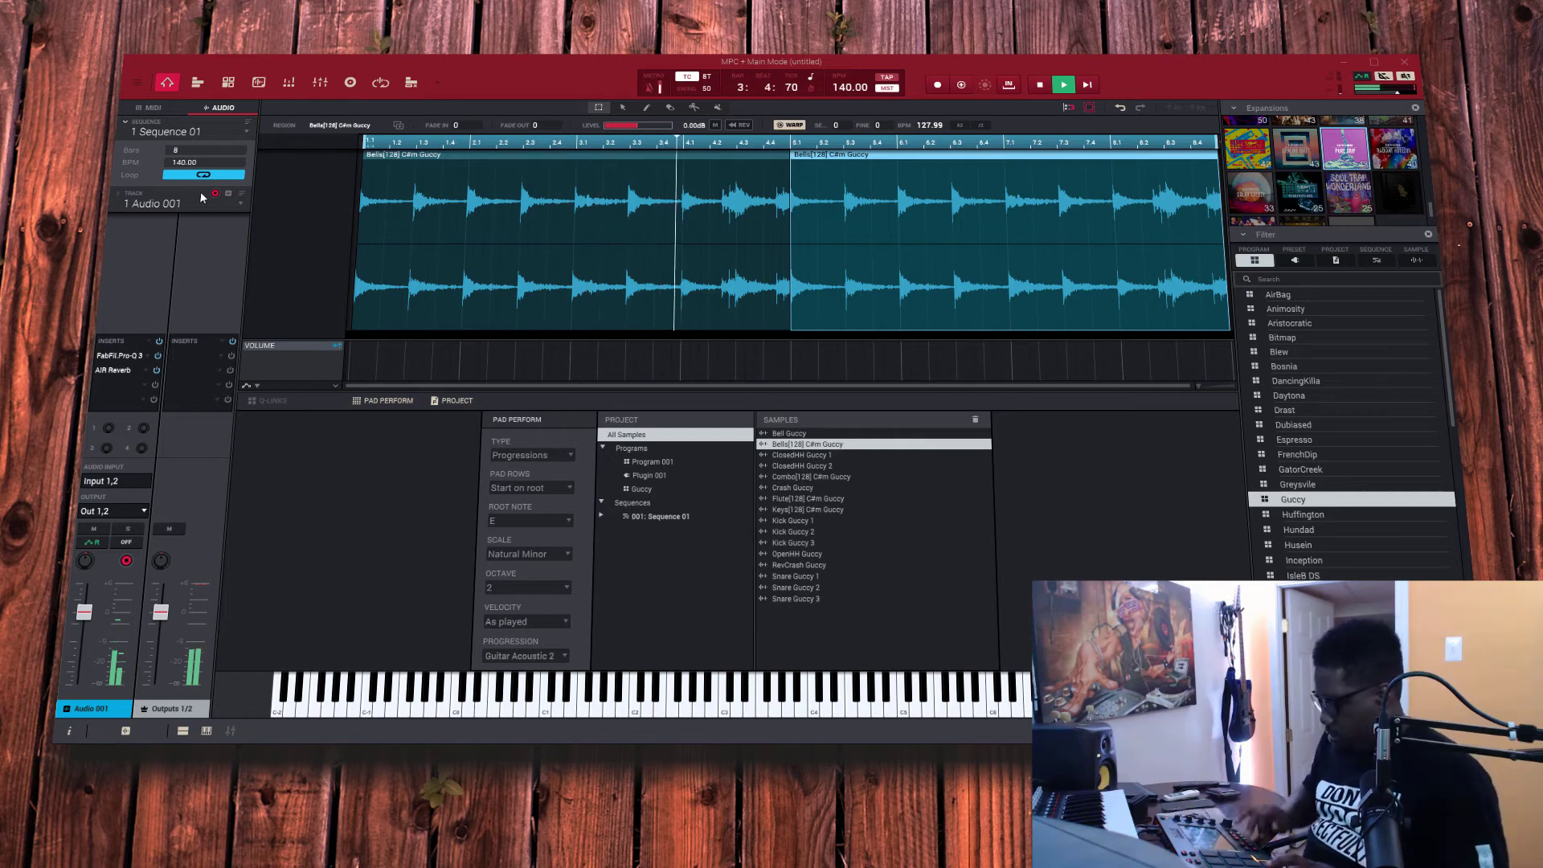
- Audition the beat in Track Mute mode by toggling Track 01's mute, and play the sequence again
{"action": "key", "text": "ctrl+m"}
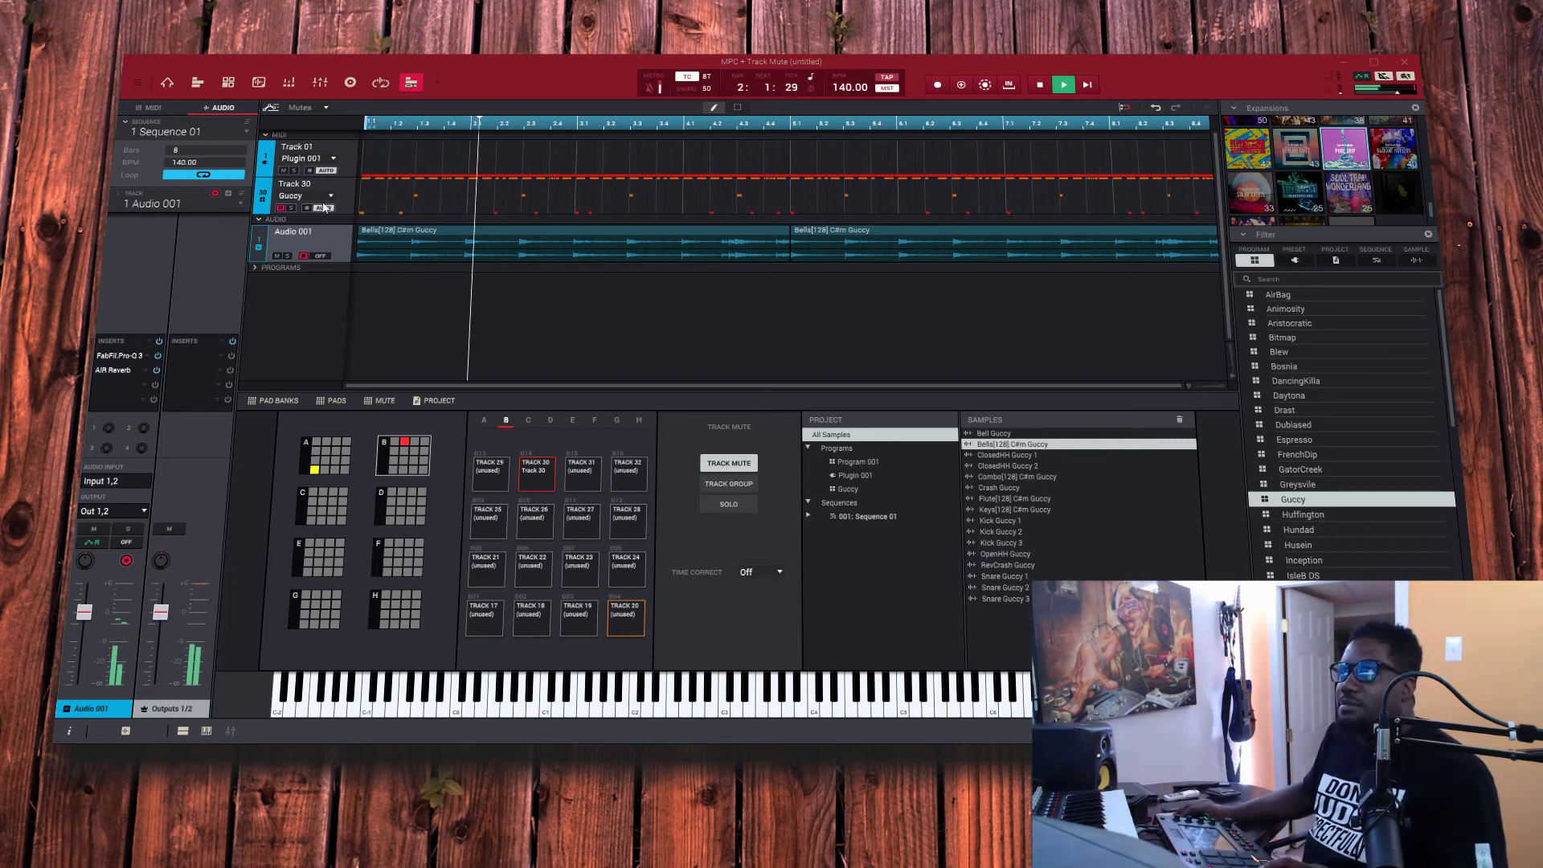
{"action": "left_click", "coordinate": [283, 172]}
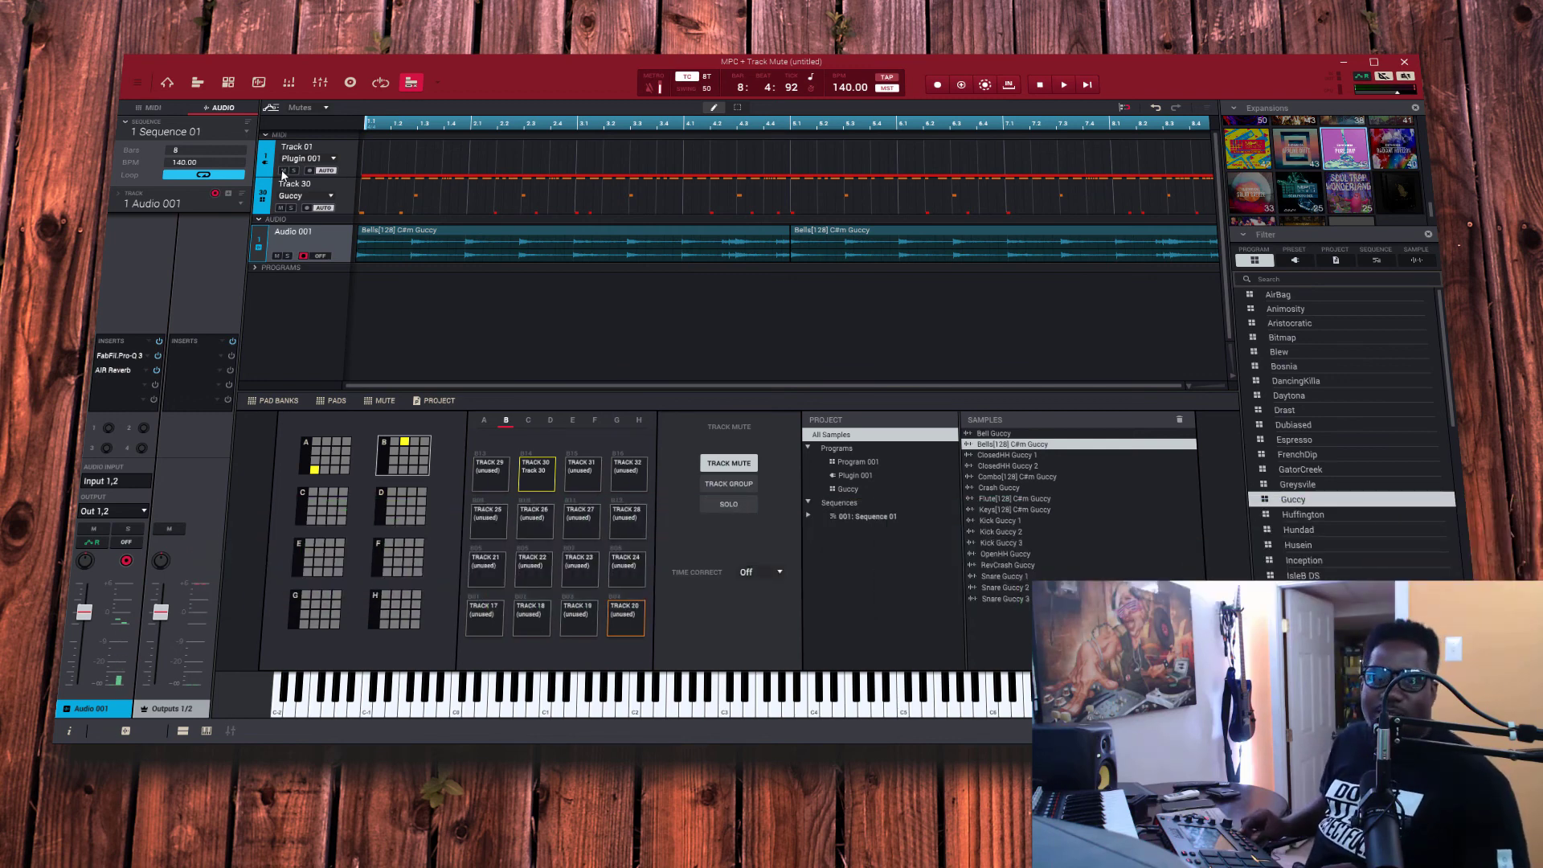
{"action": "key", "text": "space"}
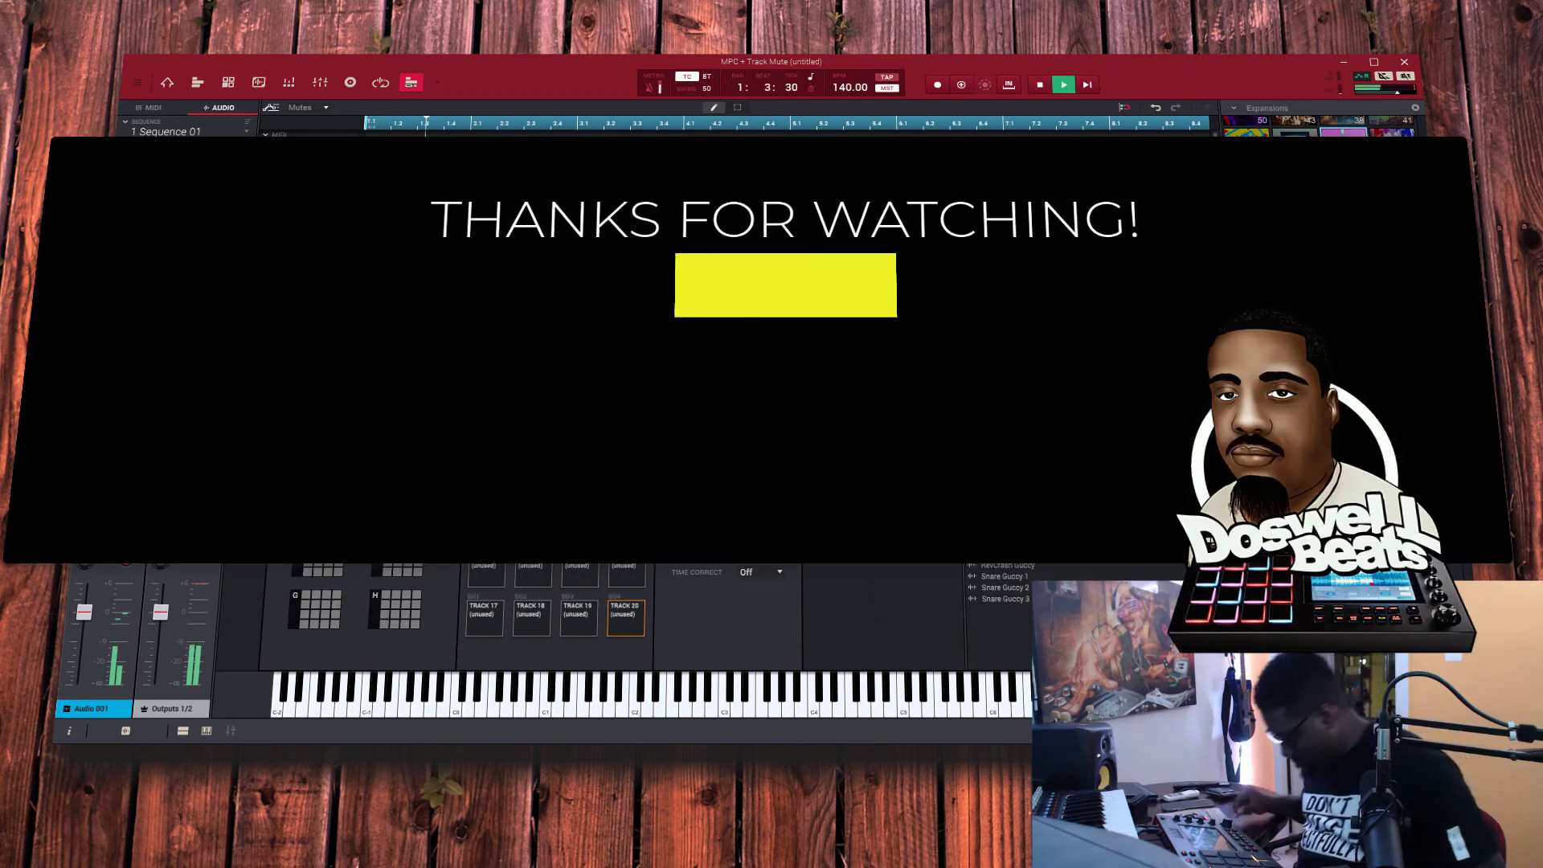